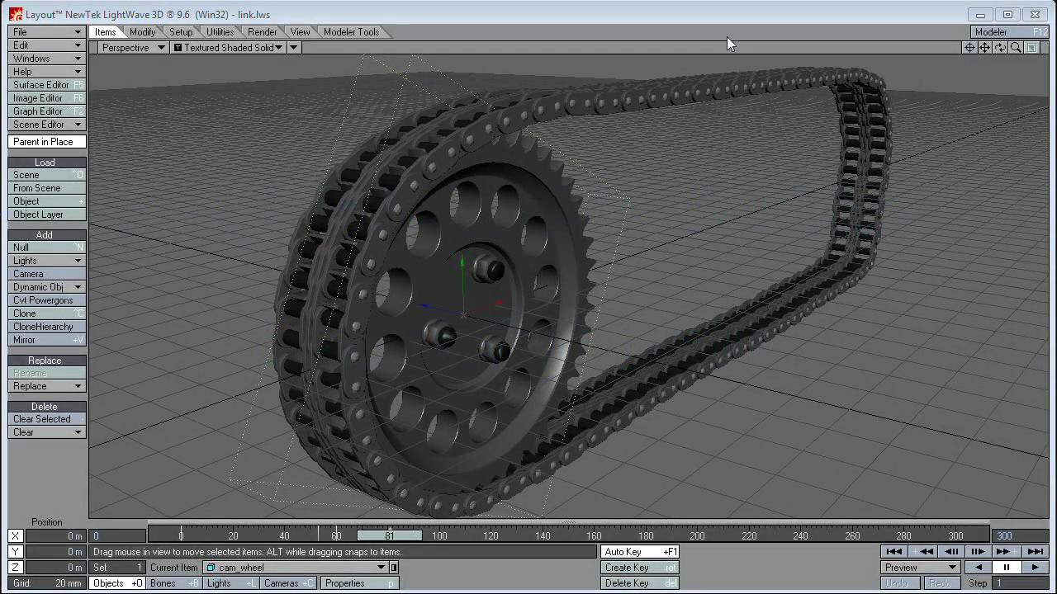
Step: Orbit and zoom around the sprocket and chain loop, then scrub back to frame 74
left_click_drag(999, 47, 940, 169)
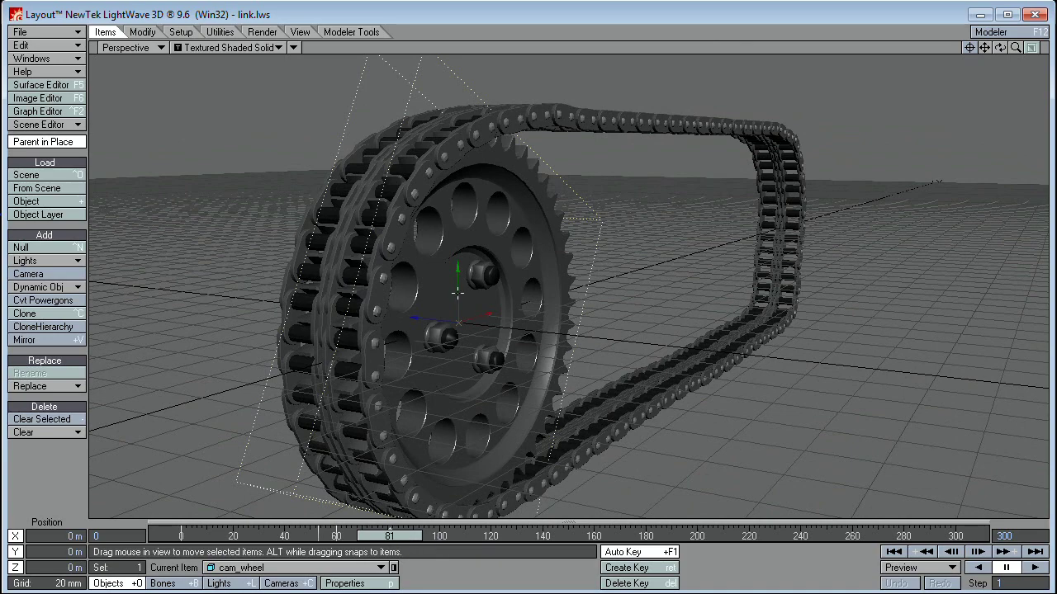
left_click_drag(458, 294, 478, 289, "alt")
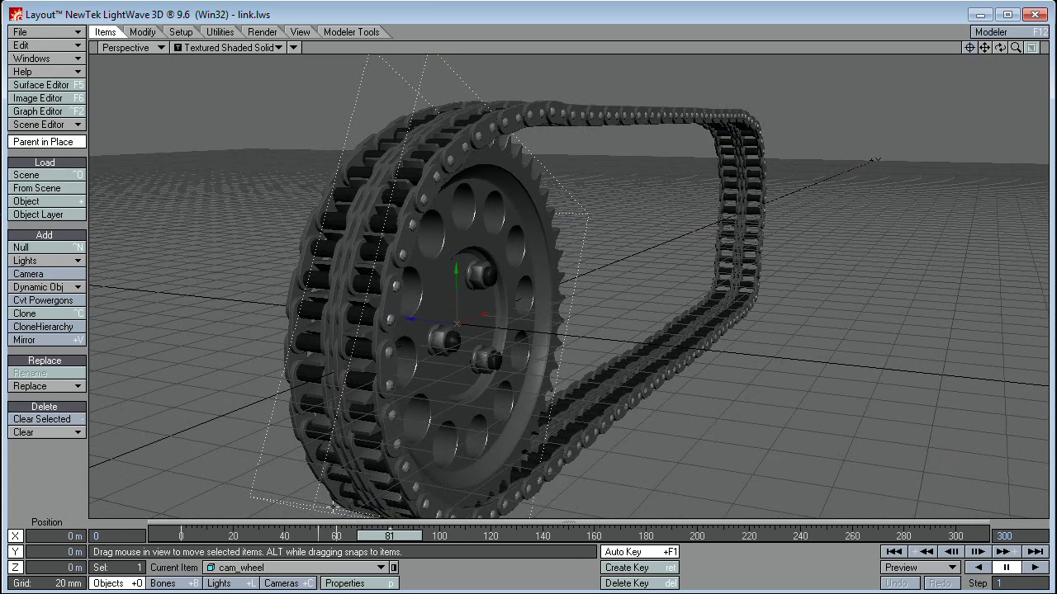
left_click_drag(537, 226, 576, 223, "alt")
left_click_drag(501, 132, 482, 234, "ctrl+alt")
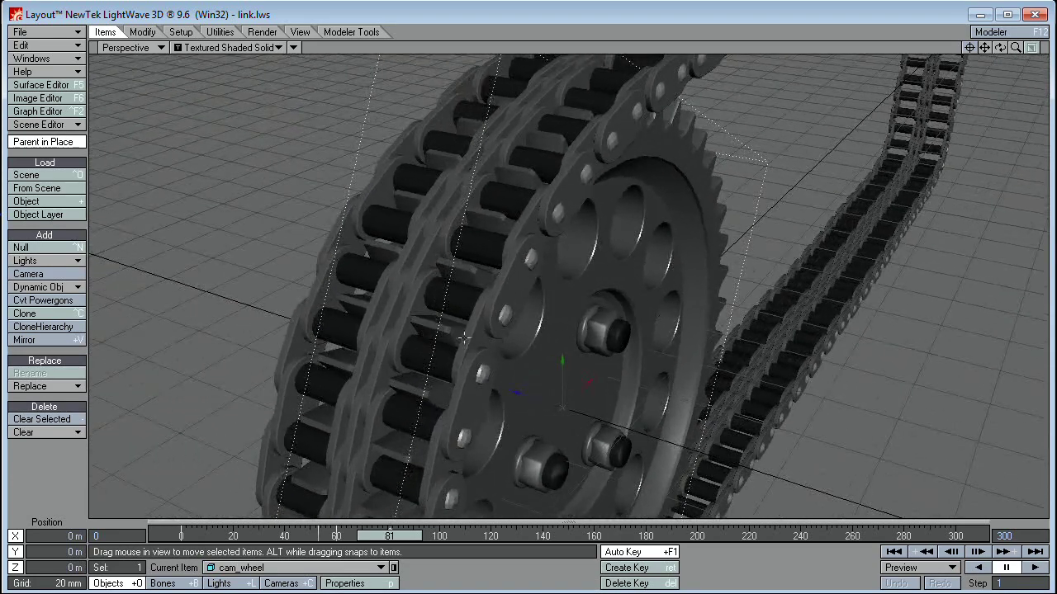
scroll(562, 339, "down", 10)
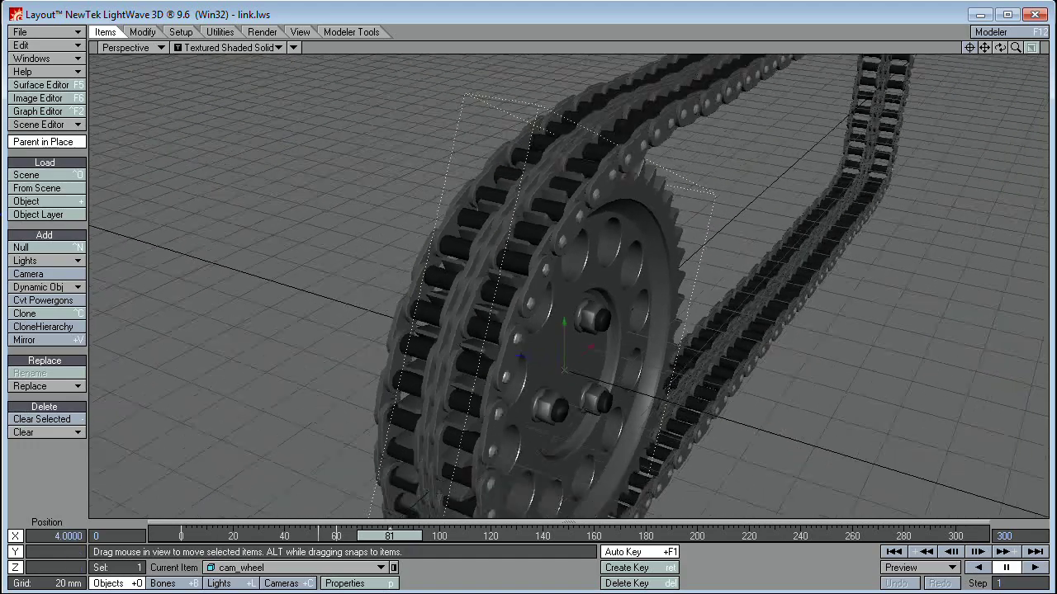
scroll(562, 340, "up", 10)
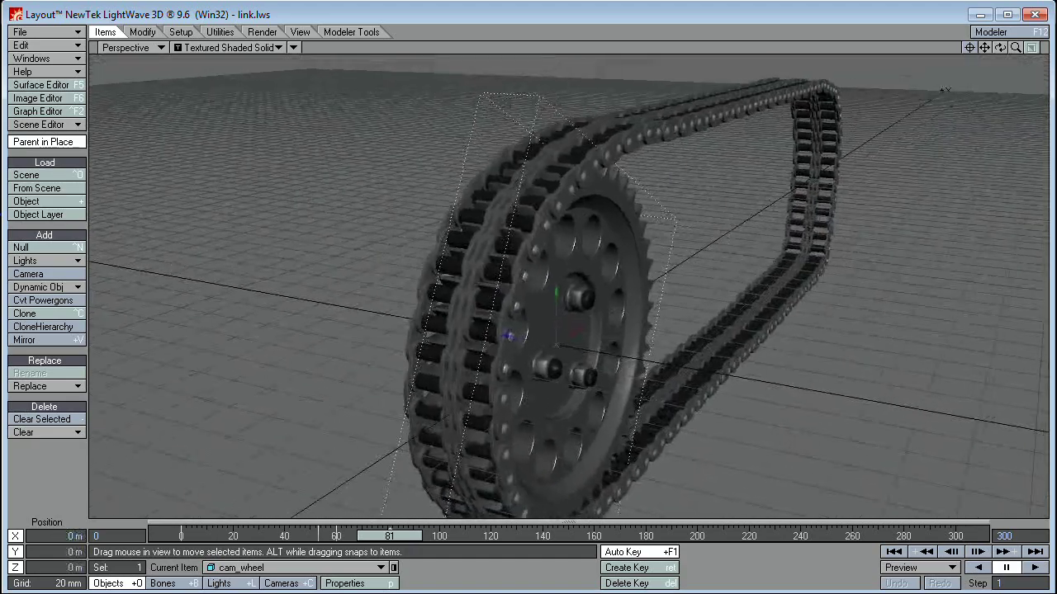
scroll(553, 471, "up", 2)
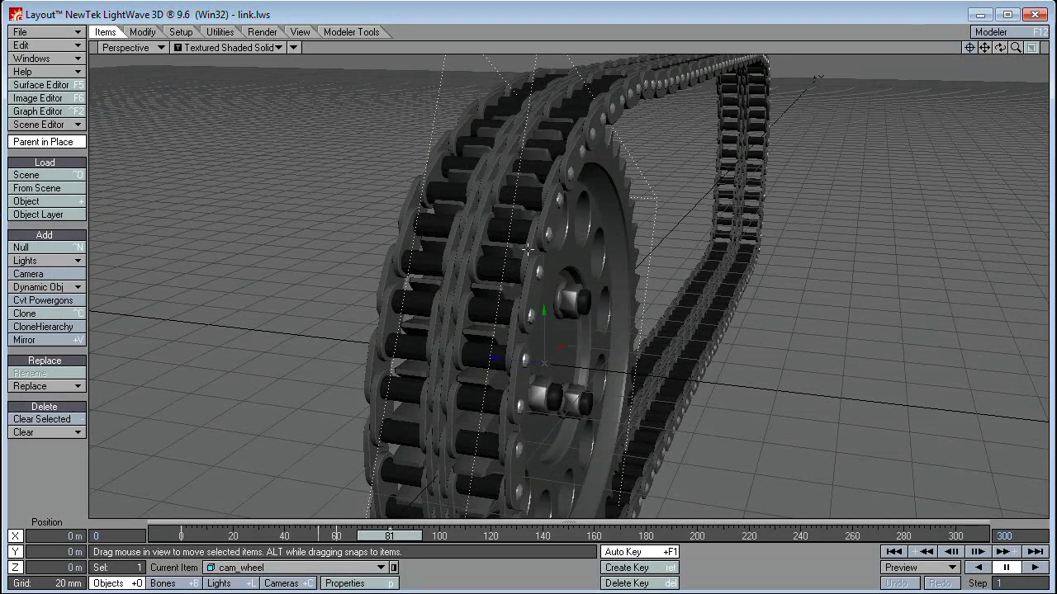
left_click_drag(406, 536, 550, 536)
Step: Rotate cam_wheel in Bank with the Rotate tool (Y) to about 6029°
key("y")
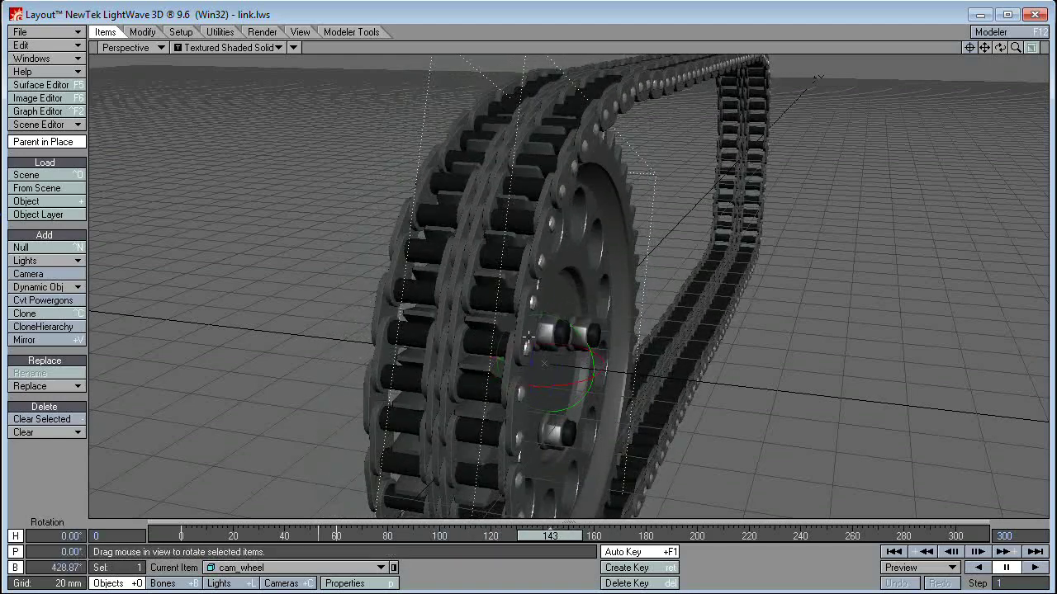
right_click_drag(412, 487, 710, 487)
right_click_drag(463, 496, 412, 495)
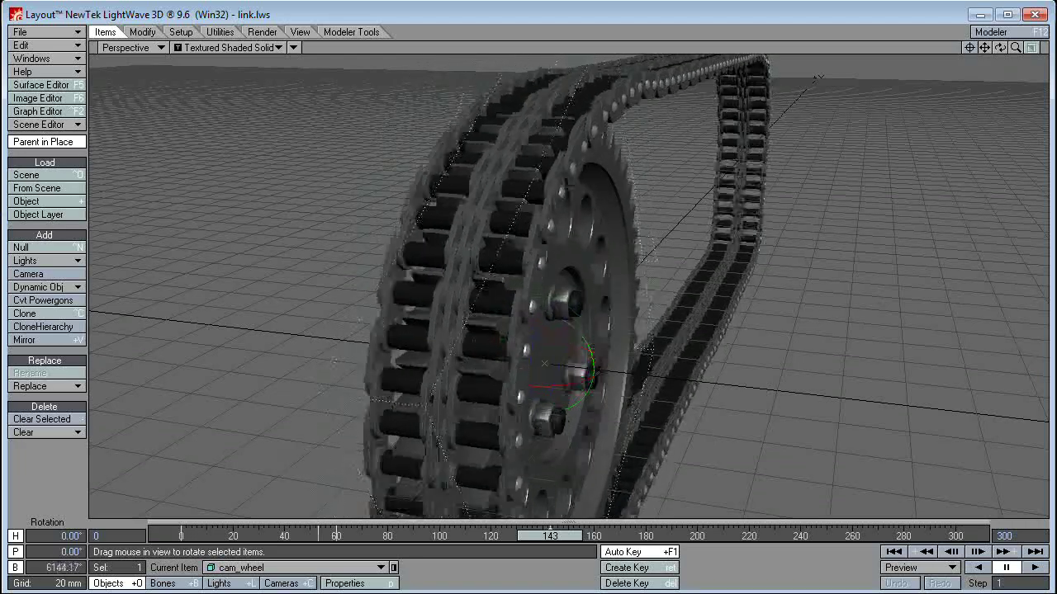
right_click_drag(413, 495, 404, 495)
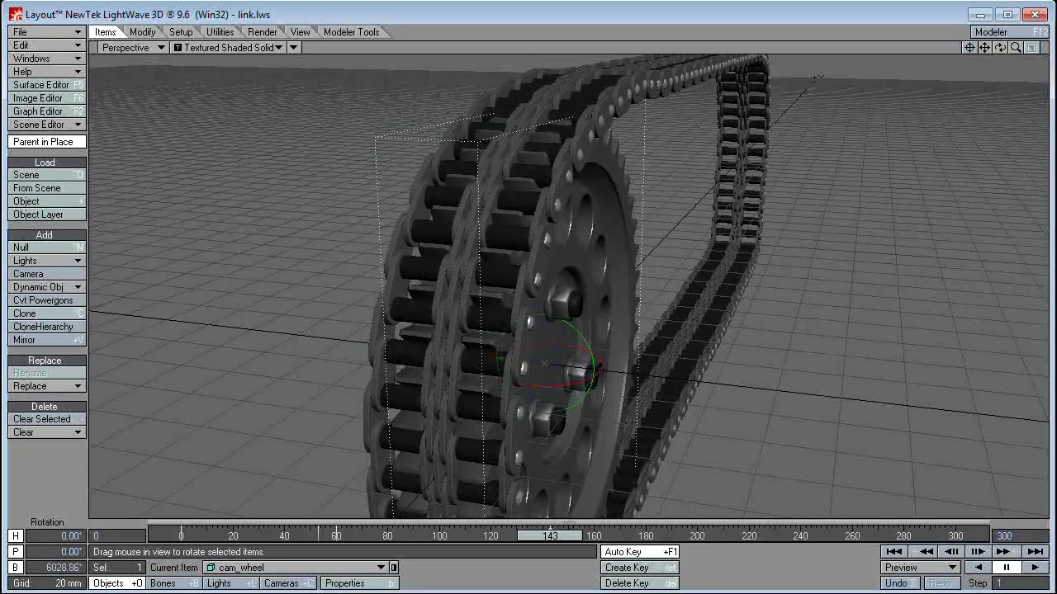
Step: Switch to Modeler and orbit the gear to see it edge-on and from the side
key("F12")
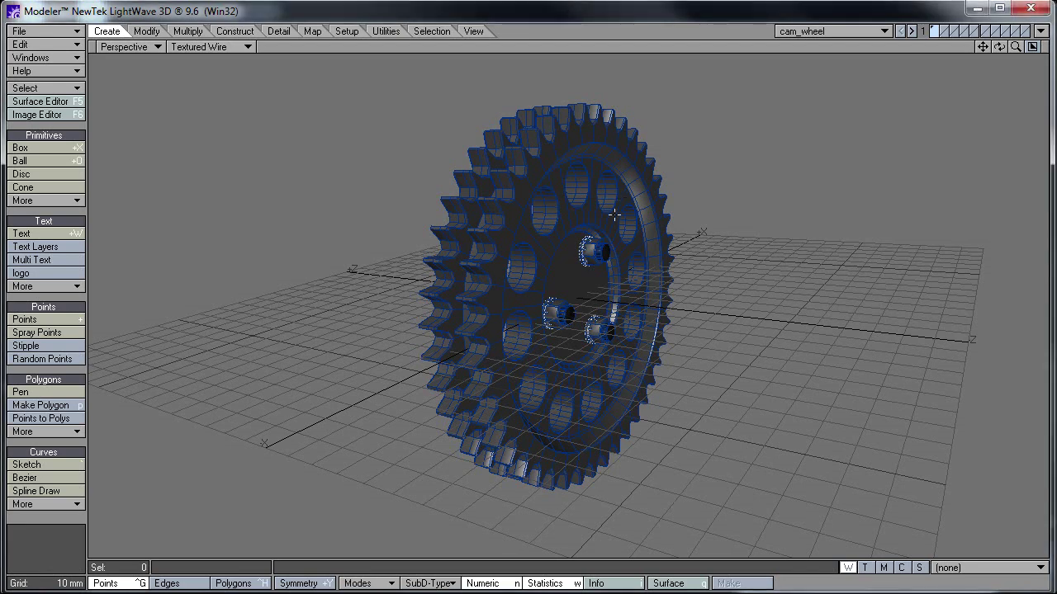
left_click_drag(674, 222, 576, 330, "alt")
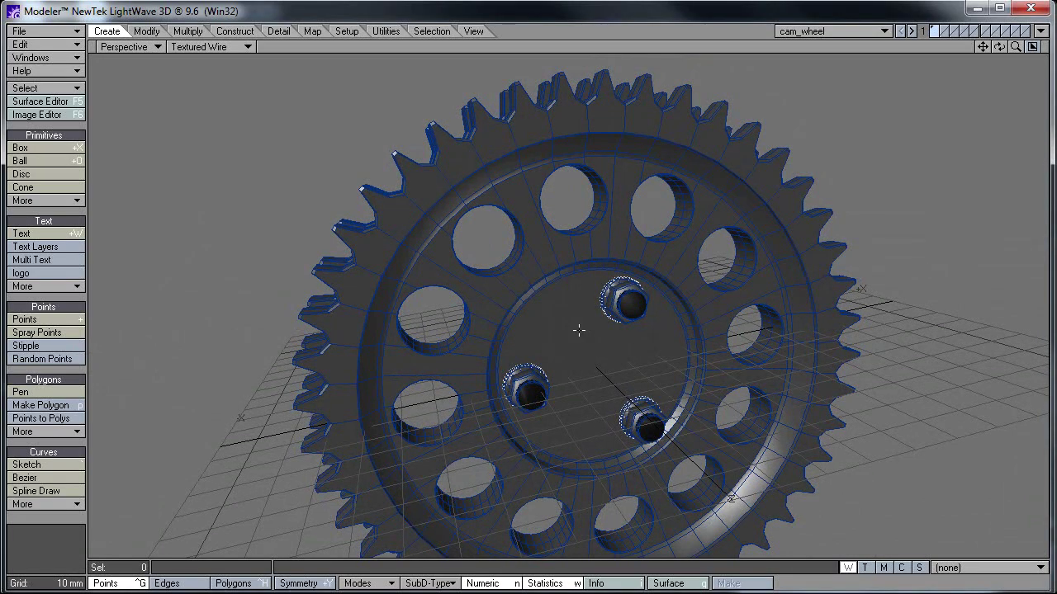
left_click_drag(559, 292, 555, 240, "alt")
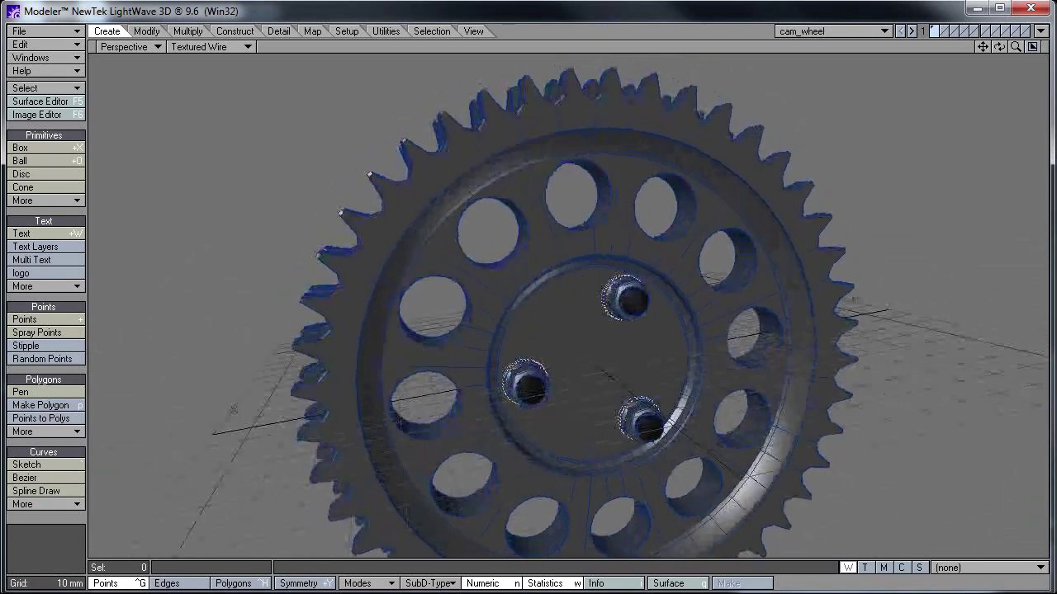
left_click_drag(773, 256, 690, 194, "alt")
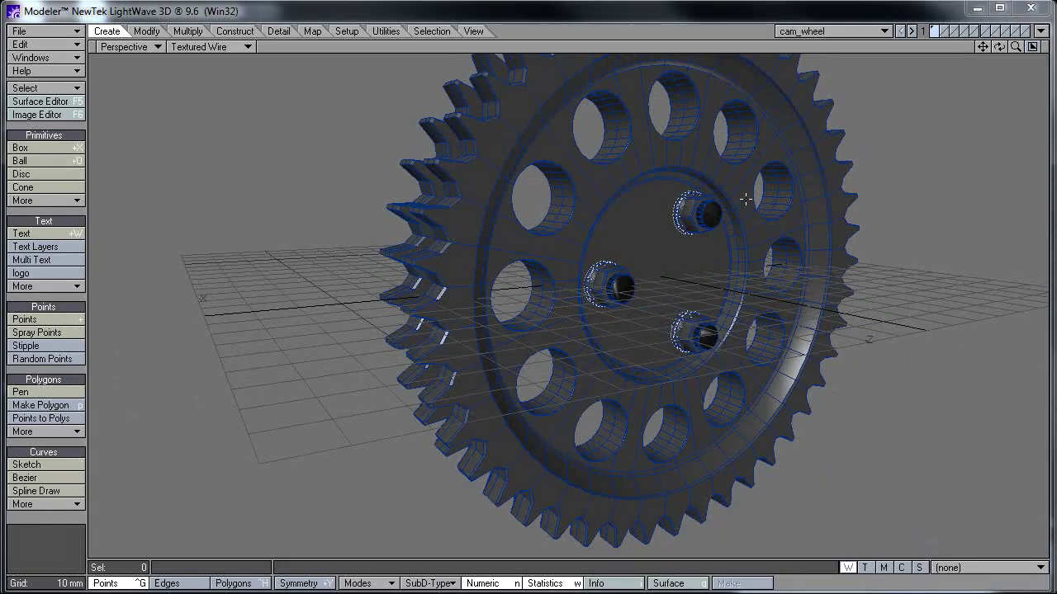
Step: Toggle the quad layout, enlarge the Back view, then return to a single Perspective view
key("KP_1")
key("Return")
key("KP_0")
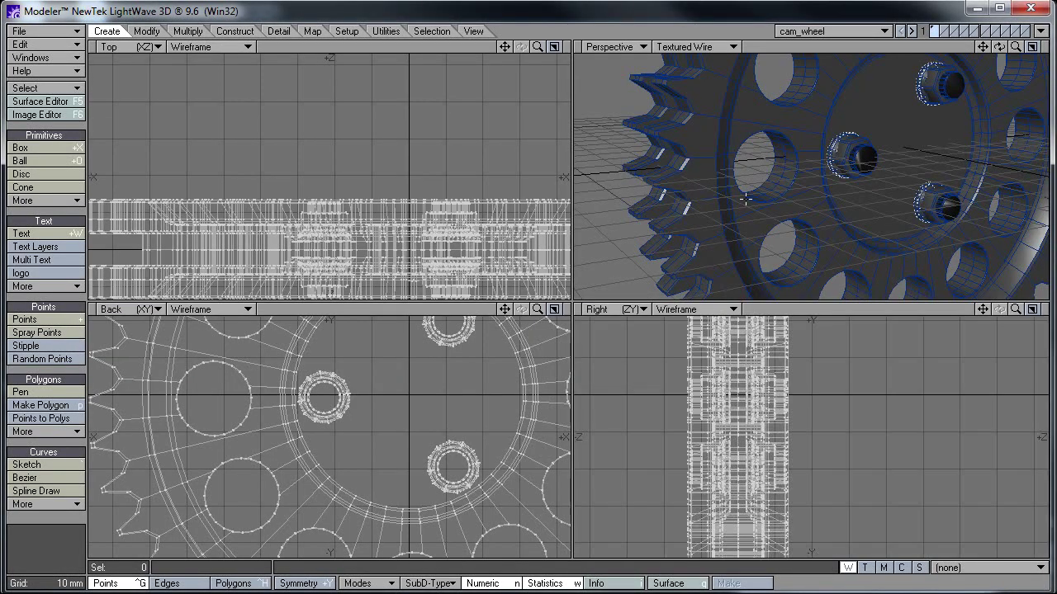
key("KP_0")
scroll(682, 197, "down", 2)
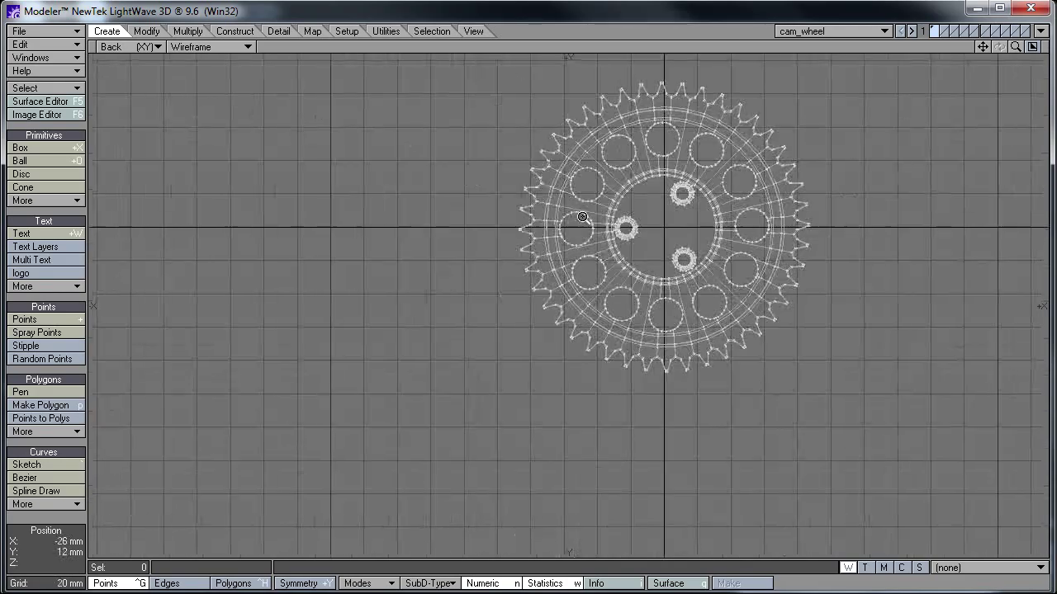
scroll(637, 260, "up", 3)
scroll(636, 260, "down", 2)
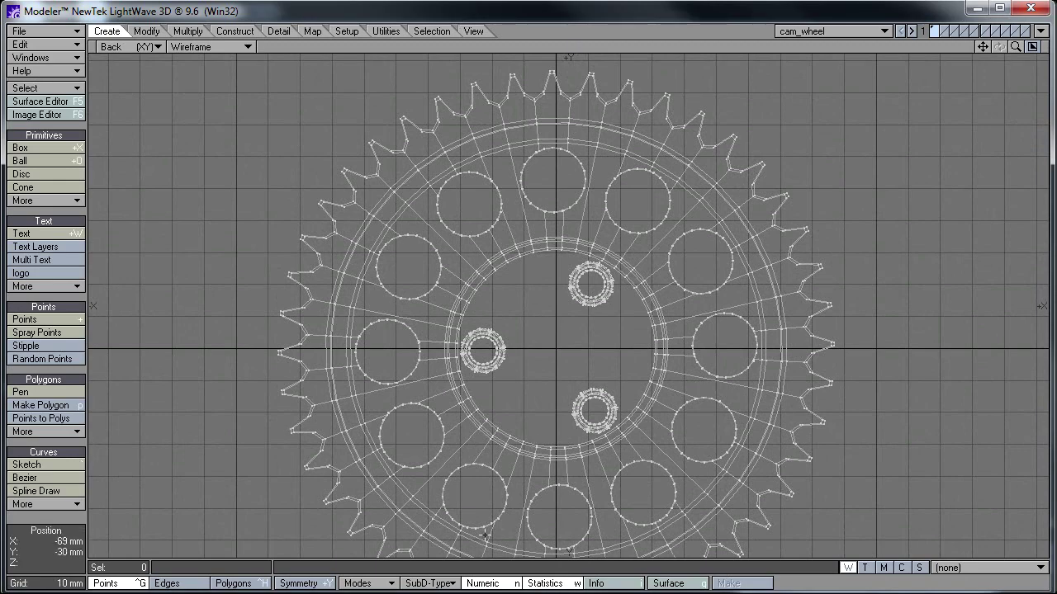
scroll(696, 250, "down", 2)
scroll(697, 249, "up", 1)
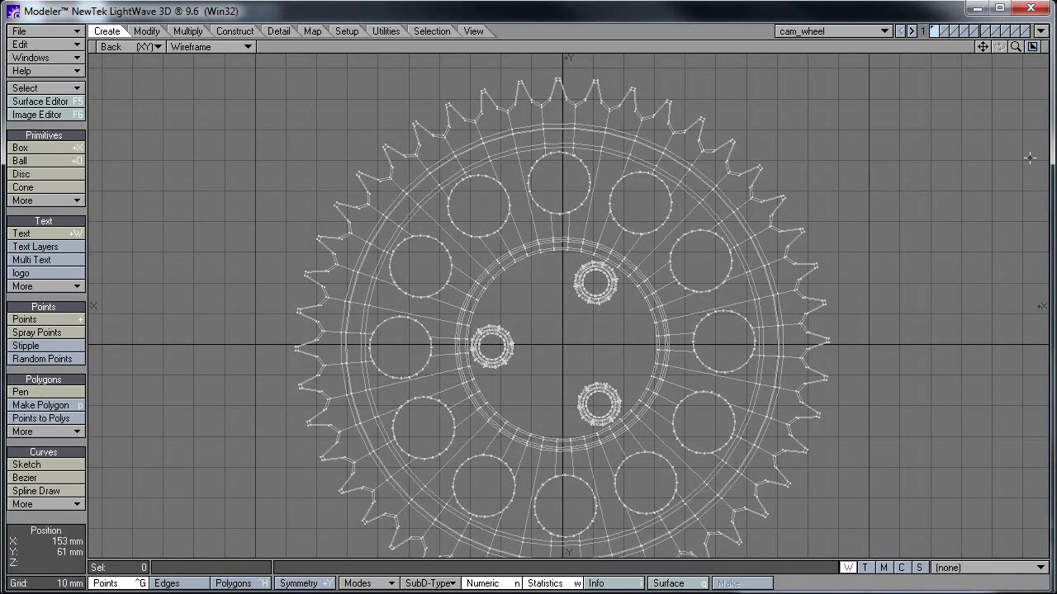
key("KP_0")
key("KP_0")
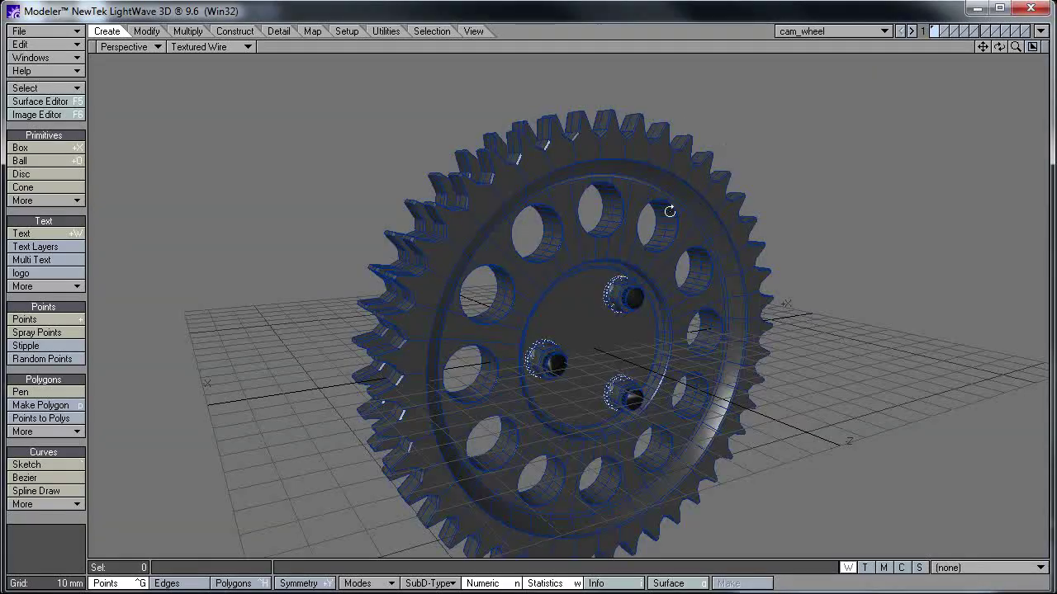
left_click_drag(670, 255, 605, 246, "alt")
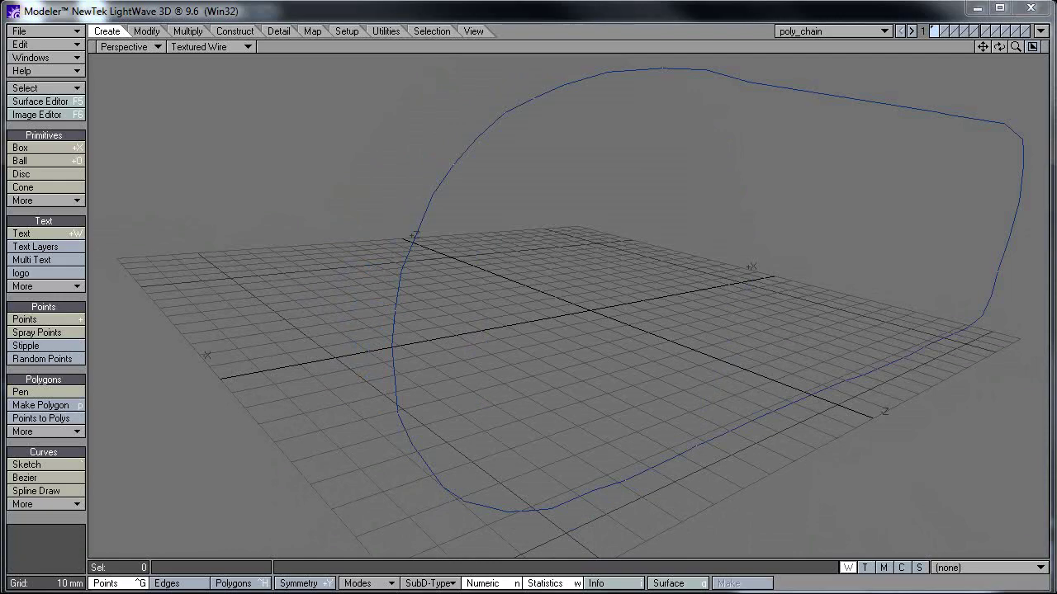
Step: View the poly_chain curve from a new angle and lasso-select all its points
left_click_drag(778, 273, 750, 259, "alt")
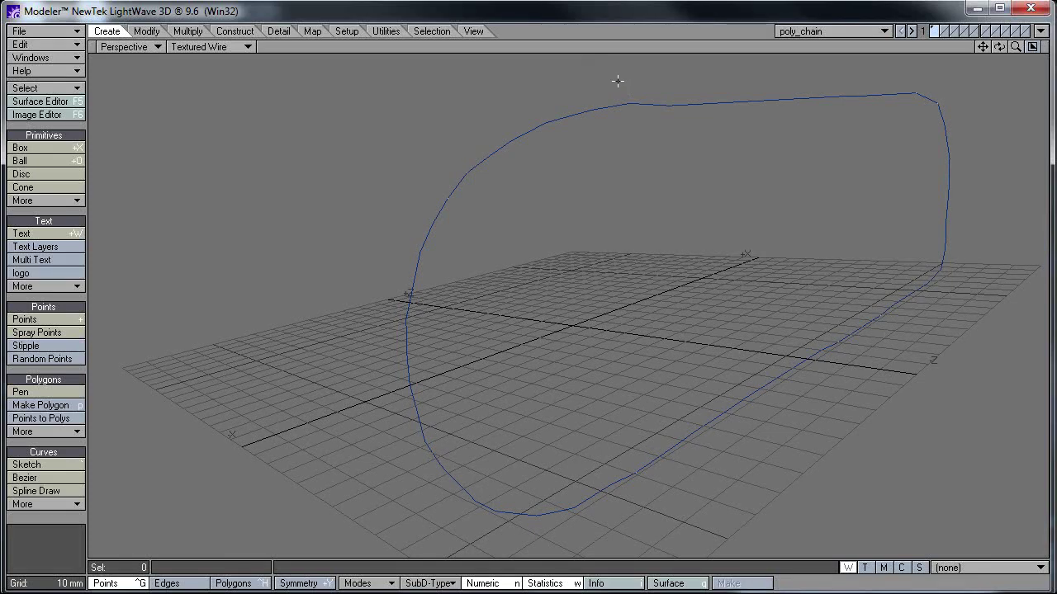
mouse_move(610, 86)
right_mouse_down()
mouse_move(184, 189)
mouse_move(1041, 281)
mouse_move(588, 150)
right_mouse_up()
mouse_move(681, 89)
right_mouse_down()
mouse_move(1006, 125)
mouse_move(705, 137)
right_mouse_up()
mouse_move(677, 207)
left_mouse_down("alt")
mouse_move(792, 252)
mouse_move(764, 264)
mouse_move(635, 262)
mouse_move(721, 271)
mouse_move(741, 290)
mouse_move(688, 286)
left_mouse_up("alt")
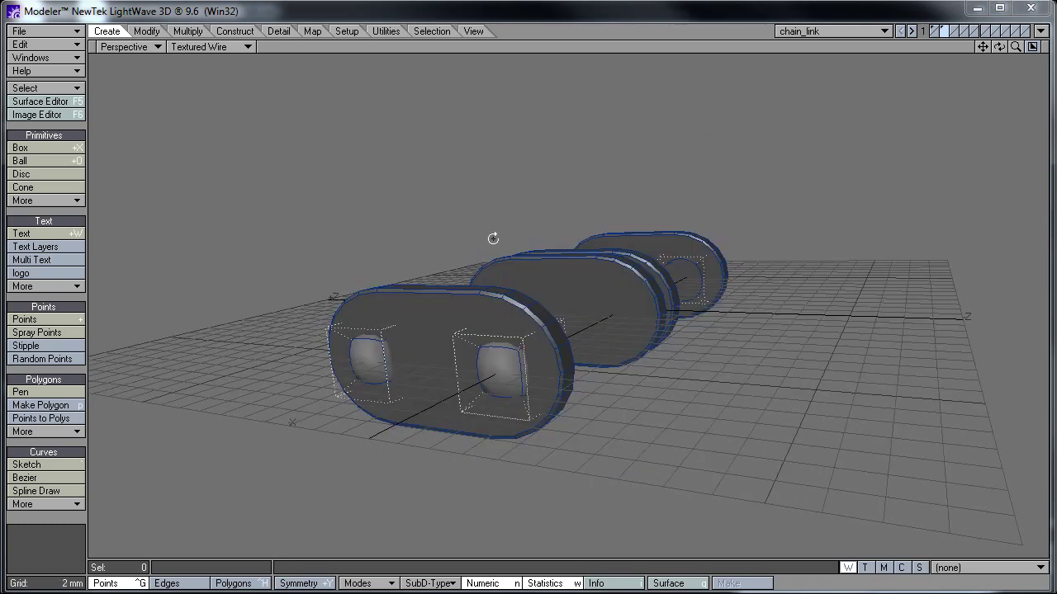
Step: Orbit around the two-roller chain_link close-up, then go back to Layout with F12
left_click_drag(493, 239, 542, 309, "alt")
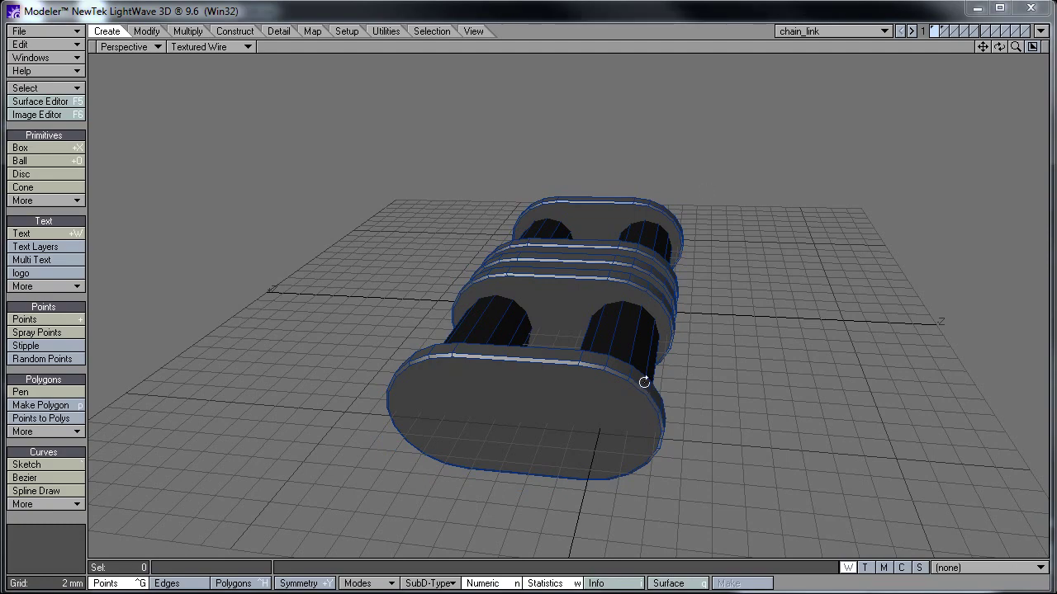
left_click_drag(641, 380, 529, 307, "alt")
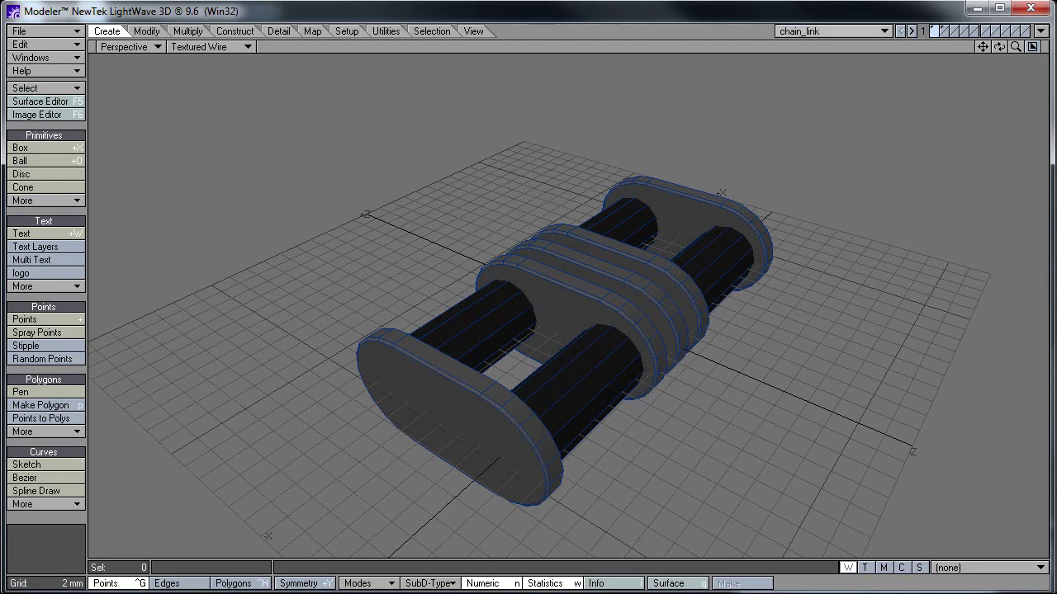
key("F12")
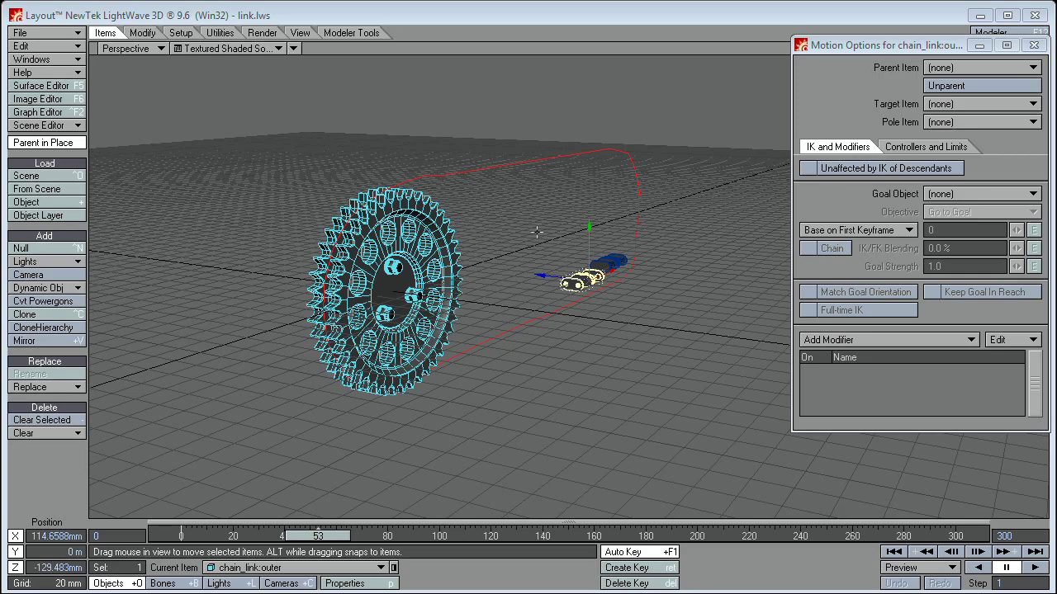
Step: Select cam_wheel, poly_chain and both link parts in turn, ending on chain_link:inner in Motion Options
scroll(537, 233, "up", 5)
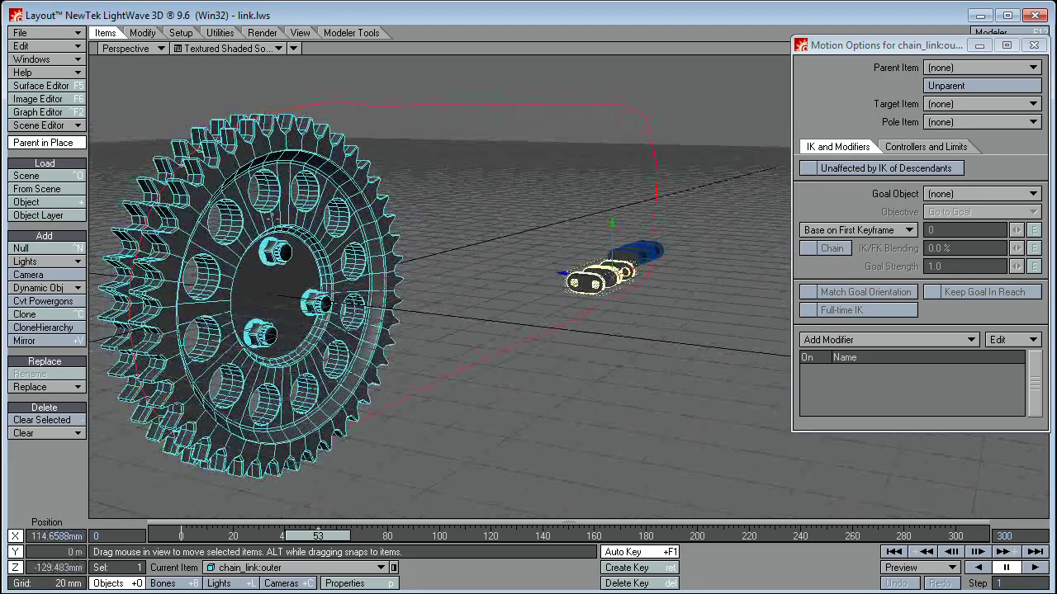
left_click(155, 293)
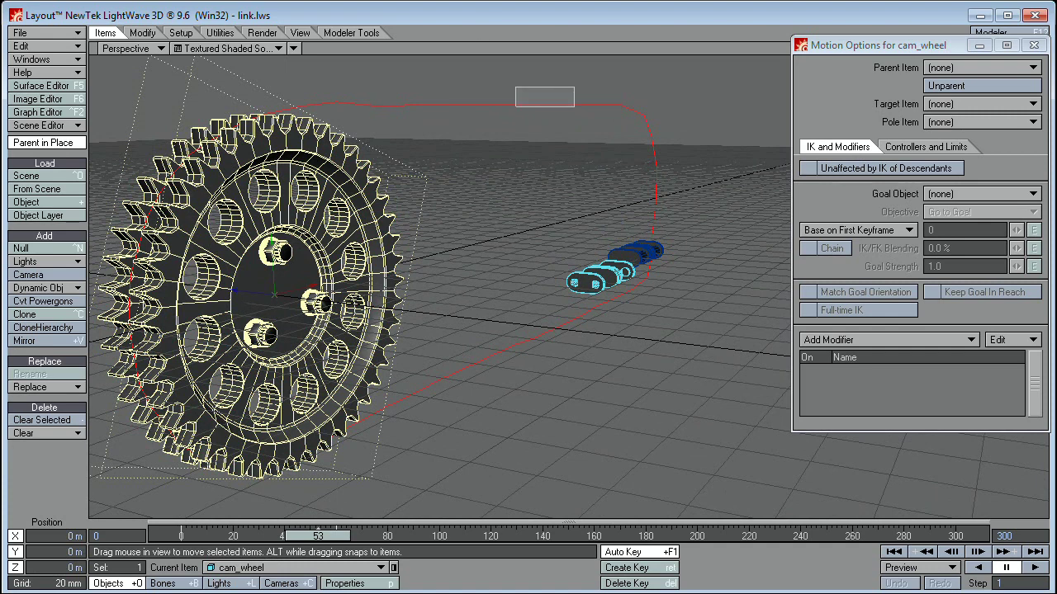
left_click(518, 92)
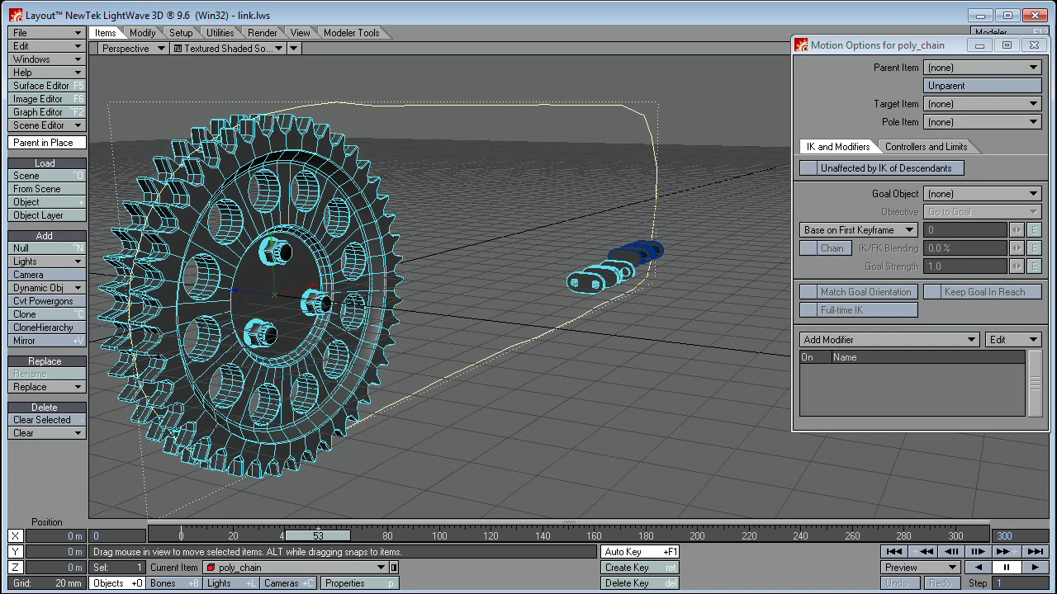
left_click(642, 249)
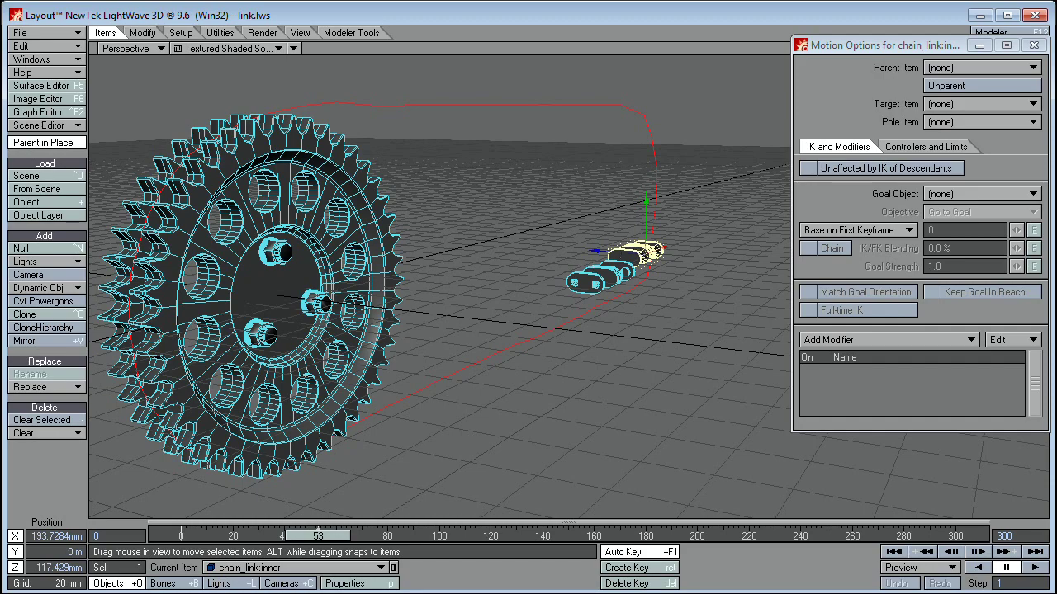
left_click(591, 282)
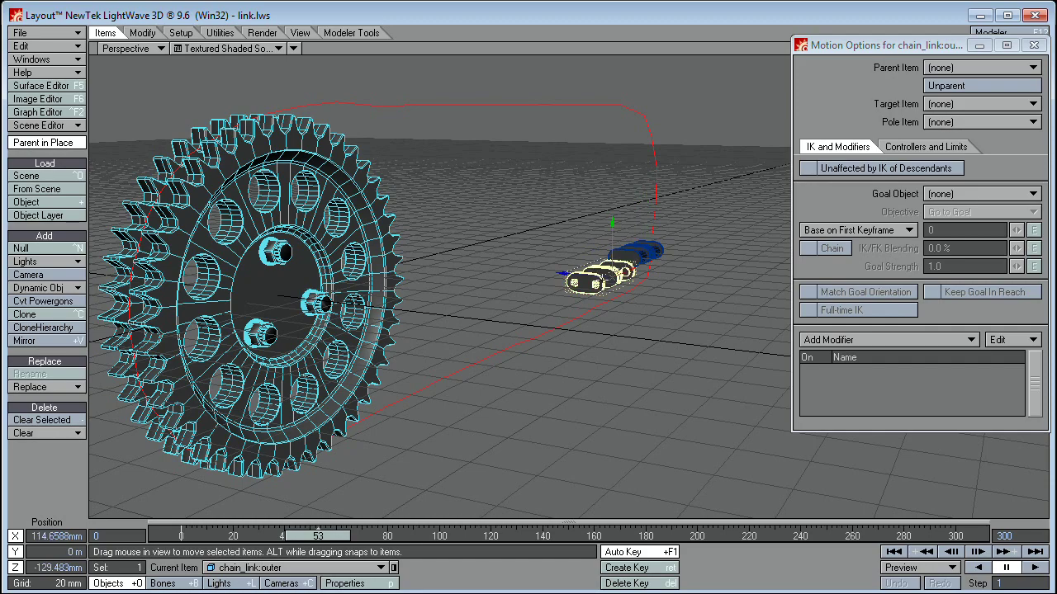
left_click_drag(591, 282, 788, 161, "alt")
left_click(715, 219)
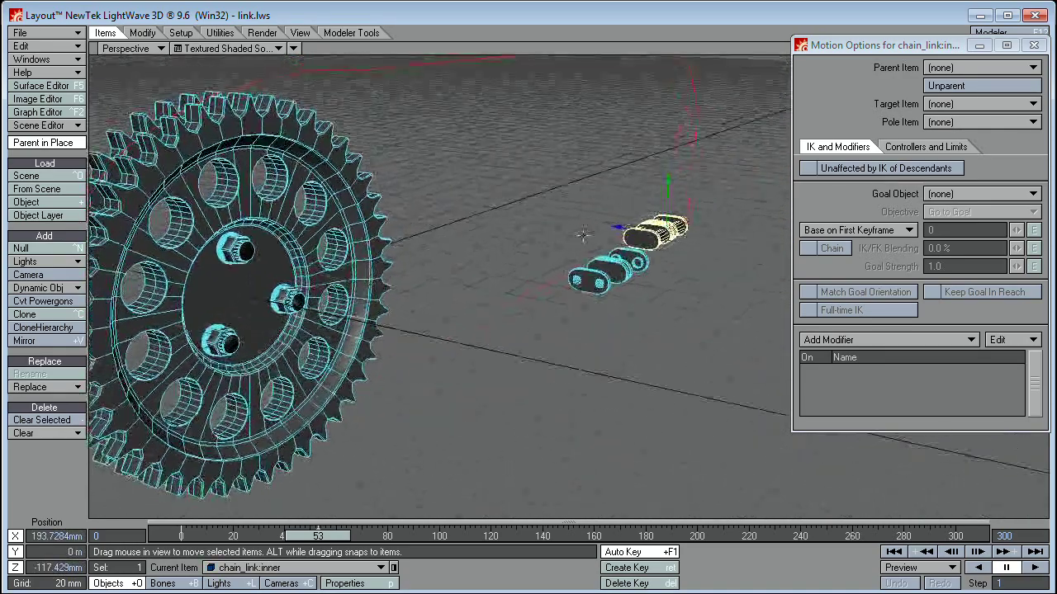
left_click_drag(839, 45, 822, 47)
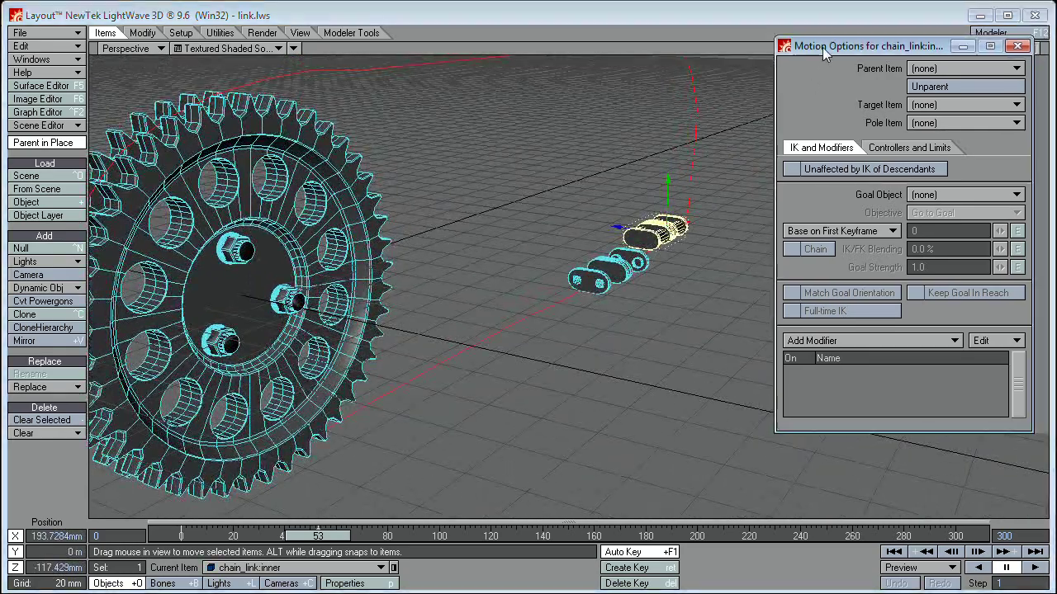
left_click(877, 347)
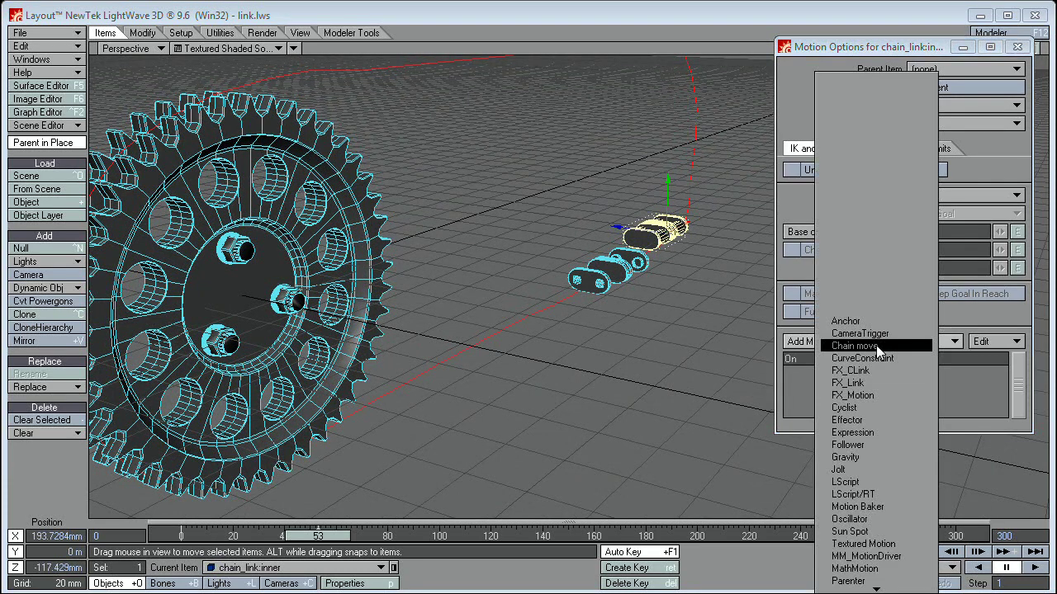
Step: Add a Chain move modifier to chain_link:inner and open its settings
left_click(878, 347)
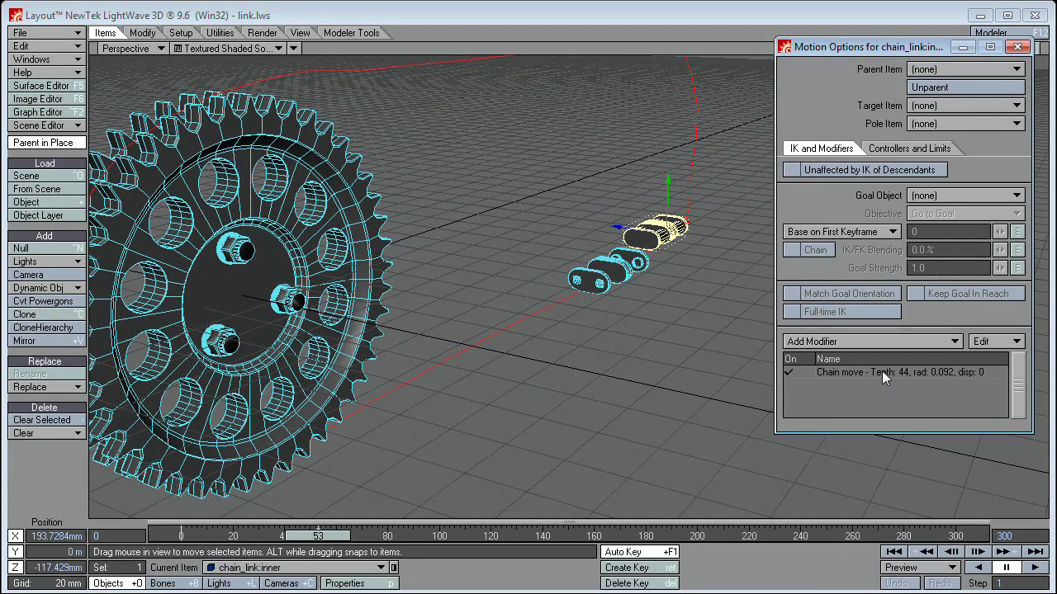
double_click(882, 371)
left_click_drag(866, 47, 828, 0)
left_click(913, 311)
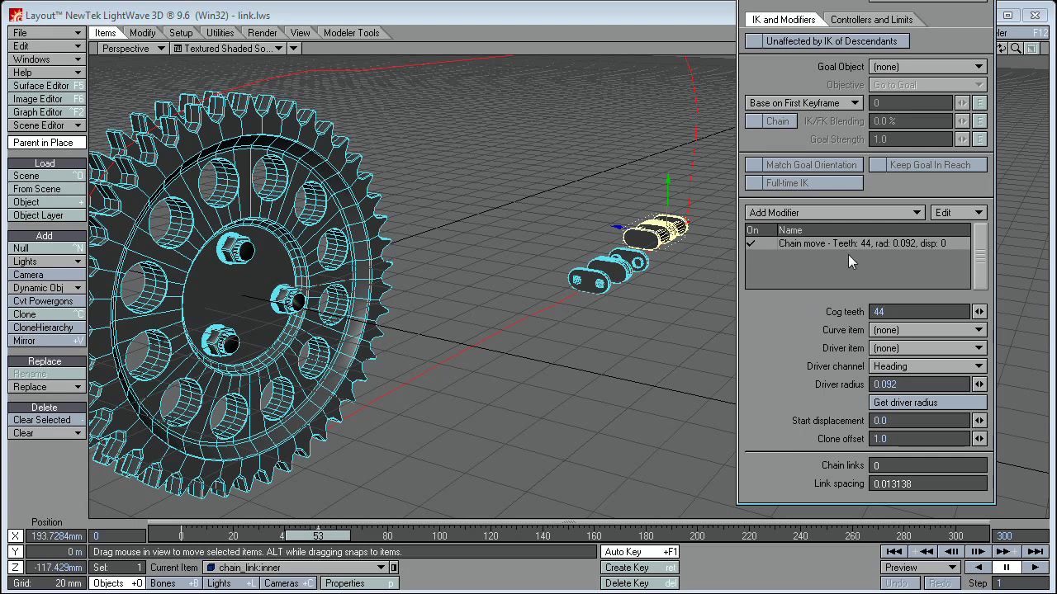
Step: Set the Chain move curve to poly_chain and the driver to cam_wheel, keeping the Heading channel
left_click(911, 331)
left_click(911, 339)
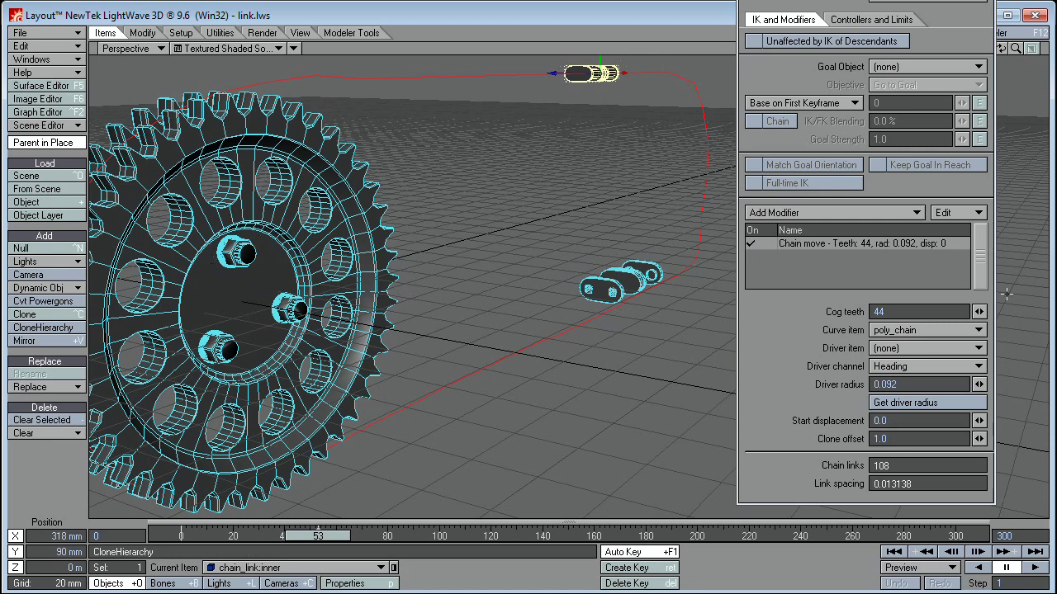
left_click(935, 348)
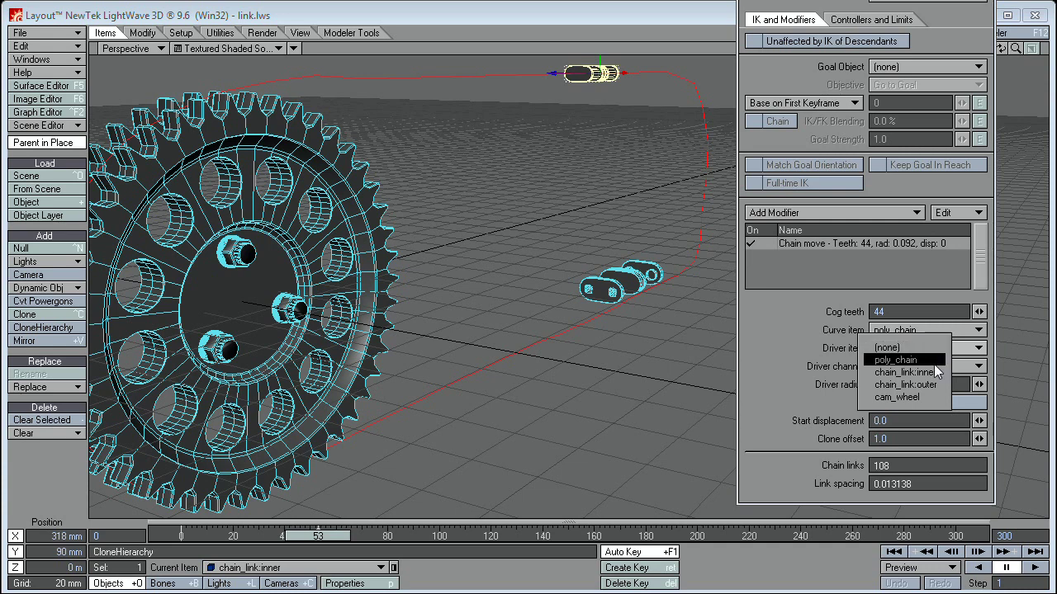
left_click(929, 397)
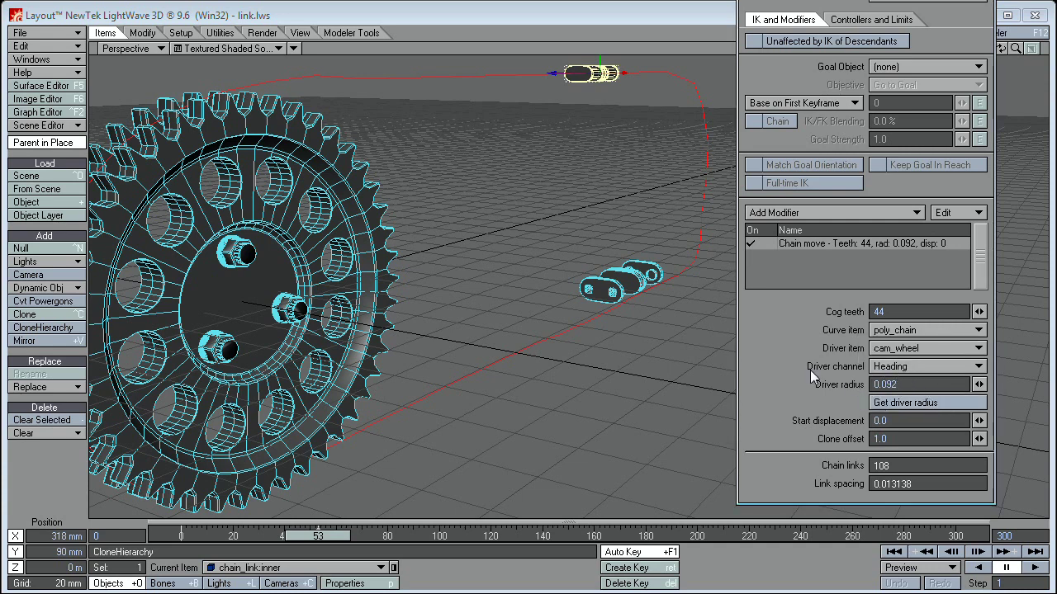
left_click(886, 369)
left_click(797, 315)
Step: Test-rotate cam_wheel, undo the rotation, and reselect the chain link
left_click(226, 235)
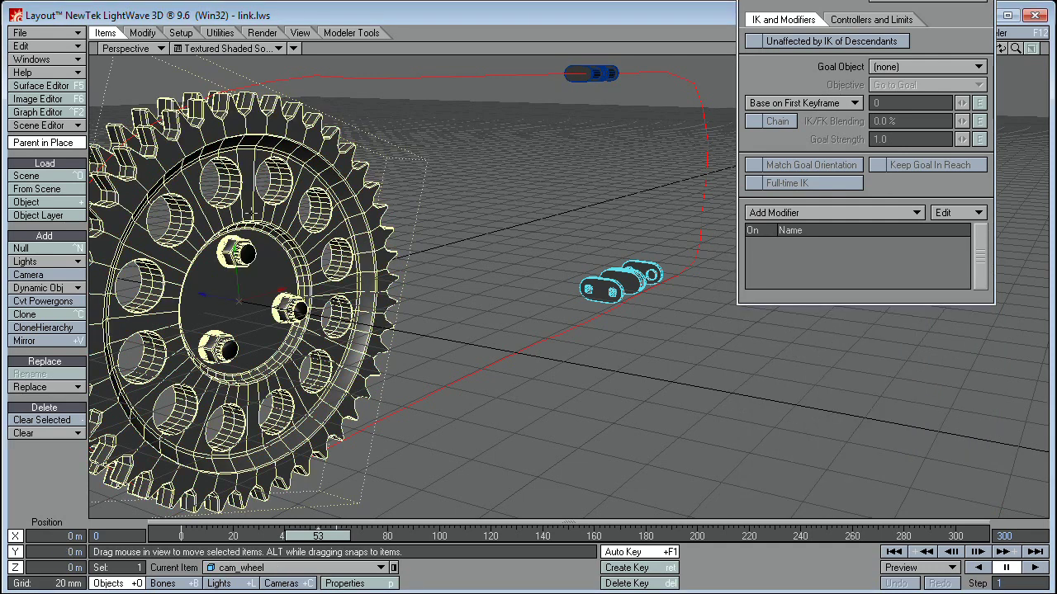
key("y")
mouse_move(221, 270)
left_mouse_down()
mouse_move(202, 273)
mouse_move(220, 273)
left_mouse_up()
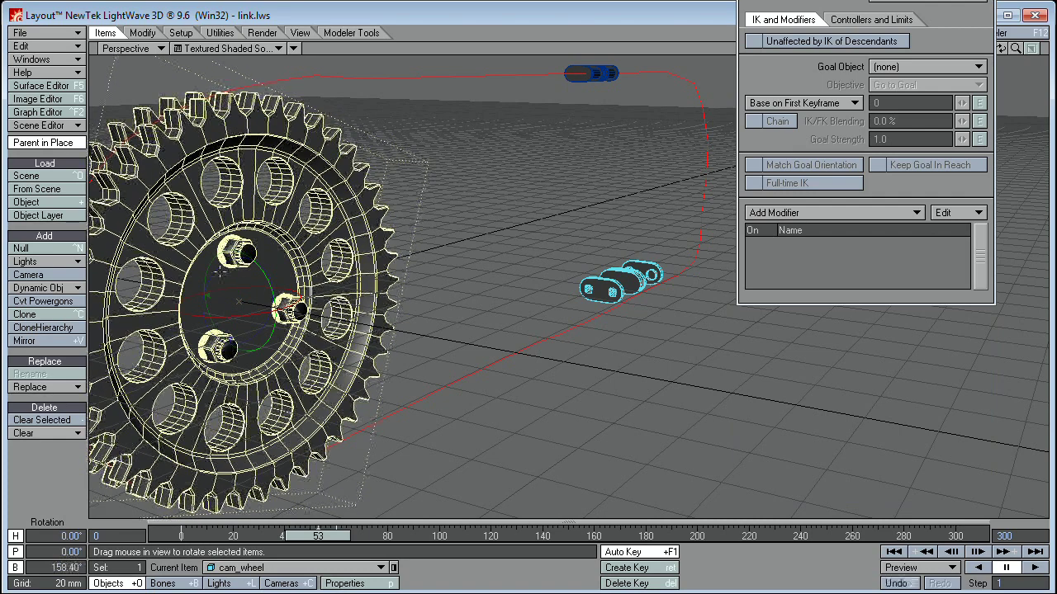
key("ctrl+z")
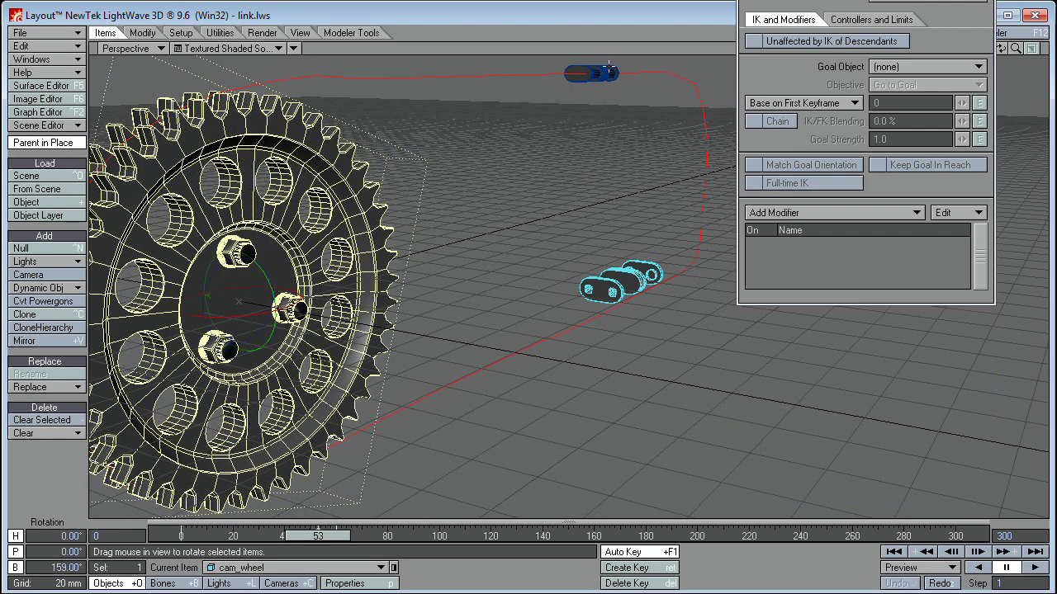
left_click(608, 70)
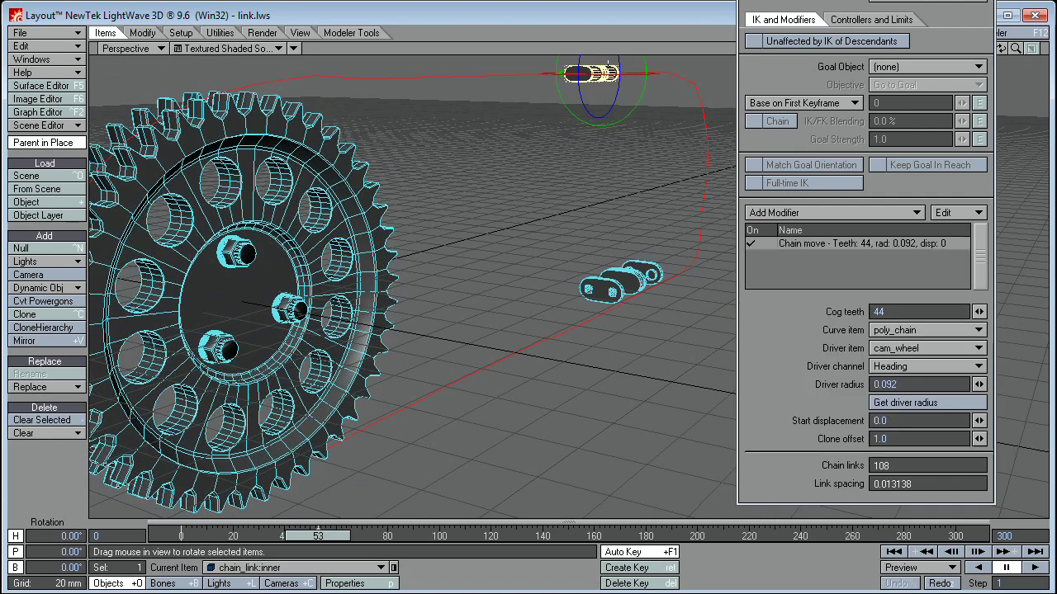
Step: Switch the Chain move driver channel from Heading to Bank
left_click(892, 368)
left_click(896, 394)
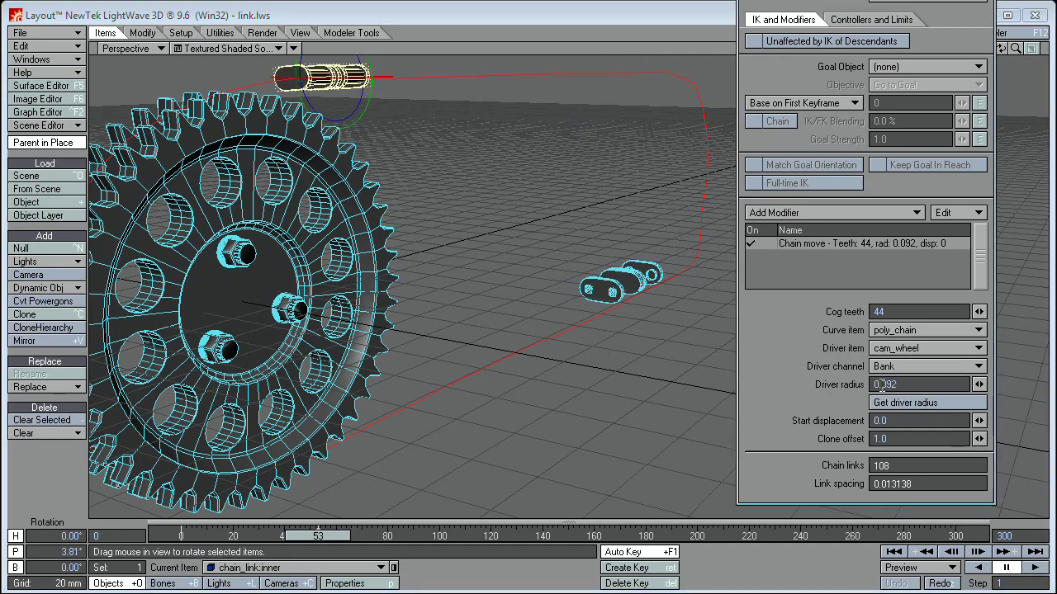
left_click_drag(409, 143, 446, 141, "alt")
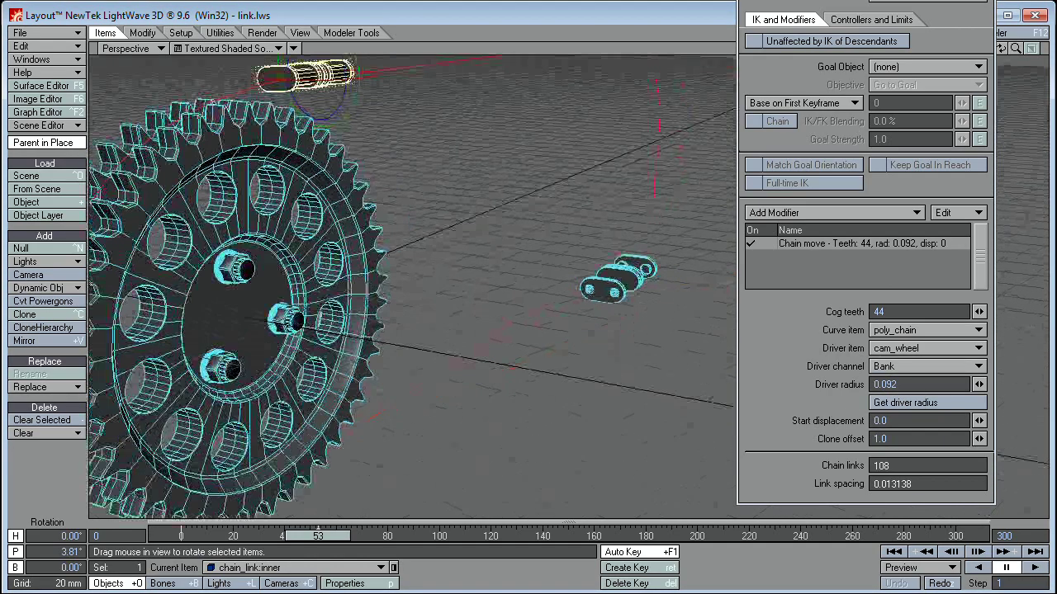
left_click_drag(866, 4, 878, 118)
Step: Zoom in on the chain link and scrub the timeline to frame 53
left_click_drag(916, 82, 955, 50, "alt")
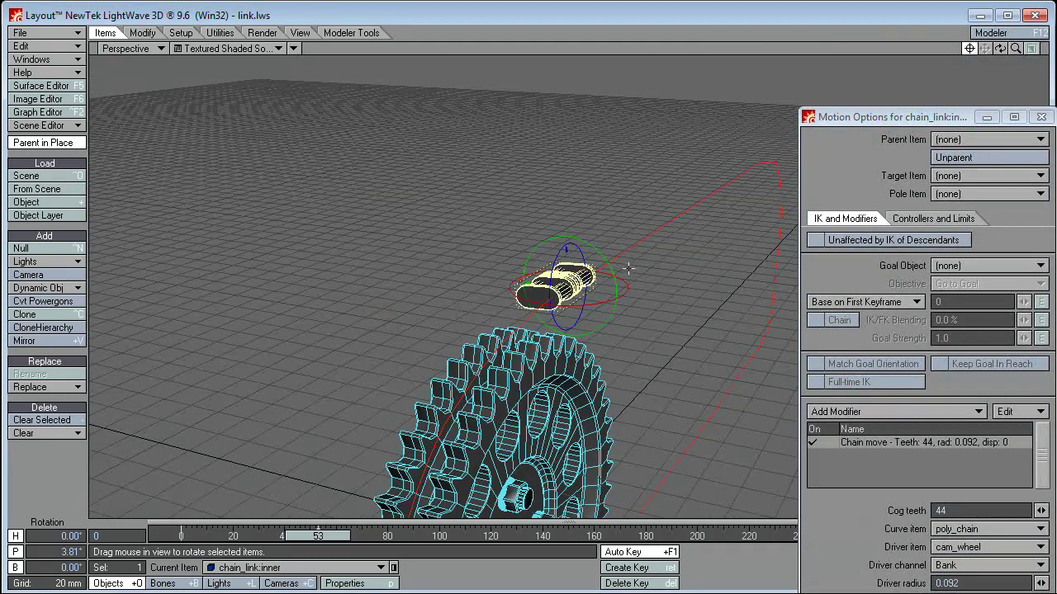
left_click_drag(629, 269, 621, 305, "ctrl+alt")
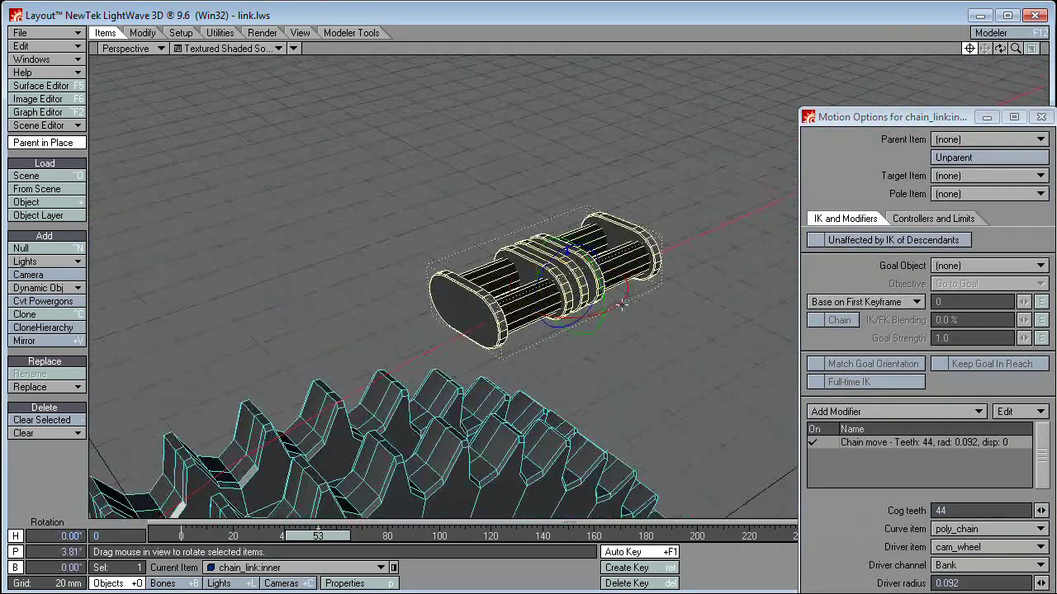
left_click_drag(313, 537, 181, 537)
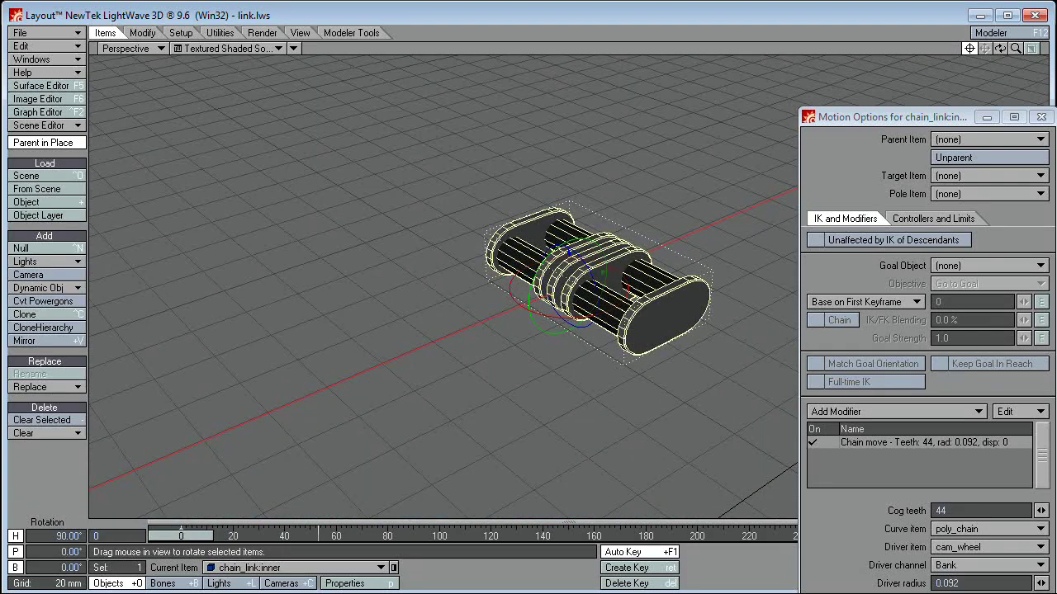
left_click(310, 536)
Step: Scrub the timeline from frame 0, orbit onto the gear, and switch to the Back (XY) view
left_click_drag(318, 536, 181, 535)
left_click_drag(237, 537, 217, 537)
left_click_drag(161, 276, 429, 324, "alt")
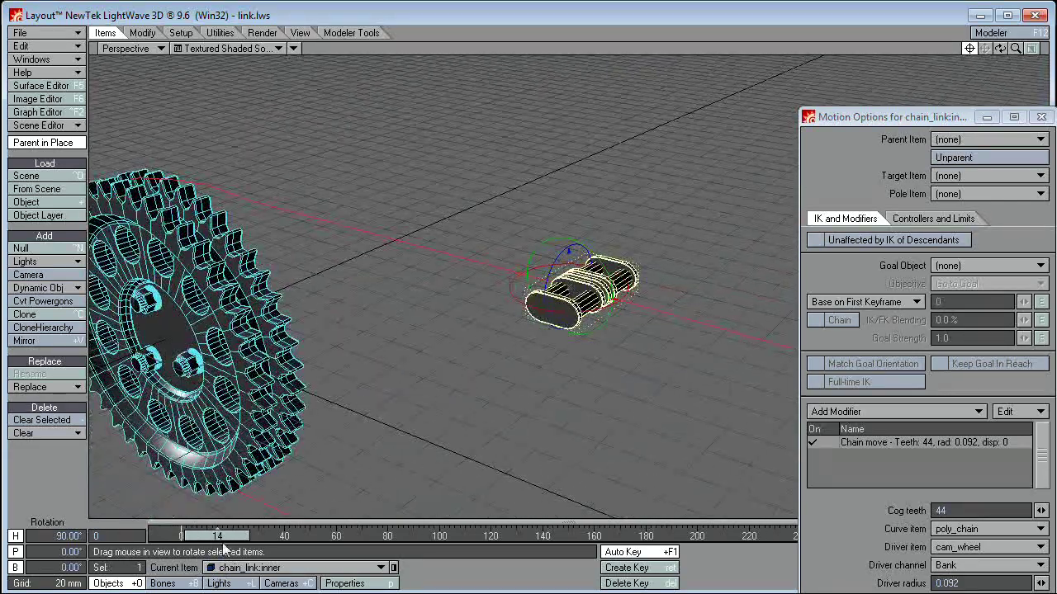
left_click_drag(217, 537, 345, 536)
key("1")
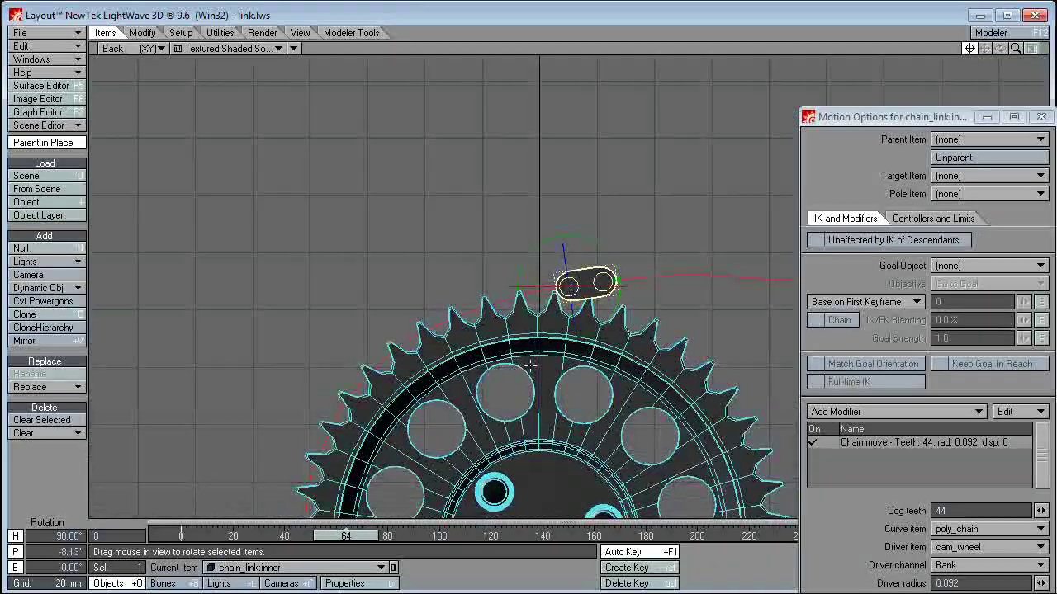
Step: Zoom the Back view, set display to Wireframe, and scrub forward to about frame 75
scroll(551, 337, "up", 5)
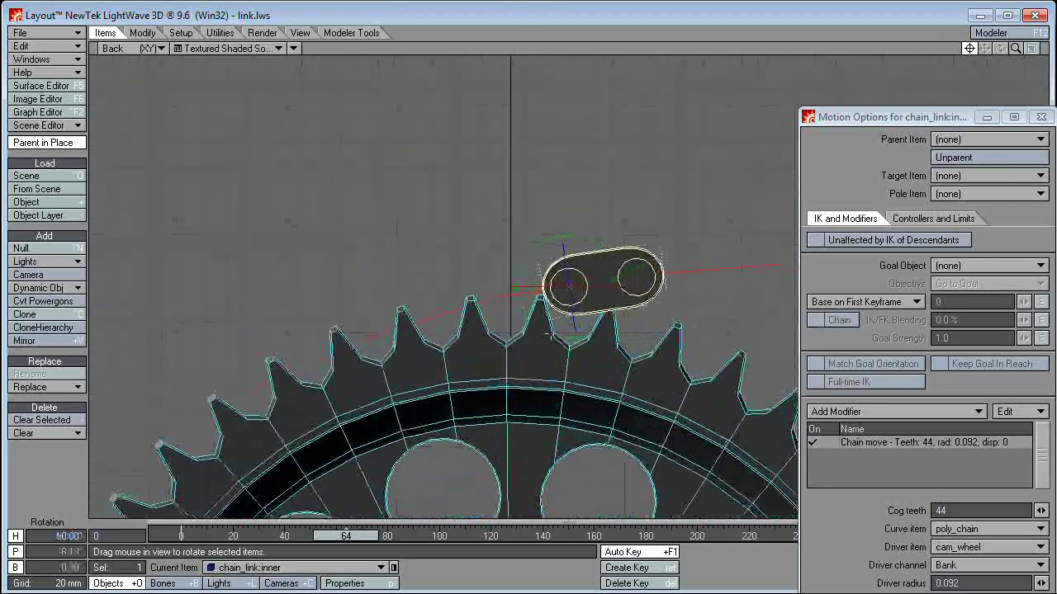
left_click(188, 48)
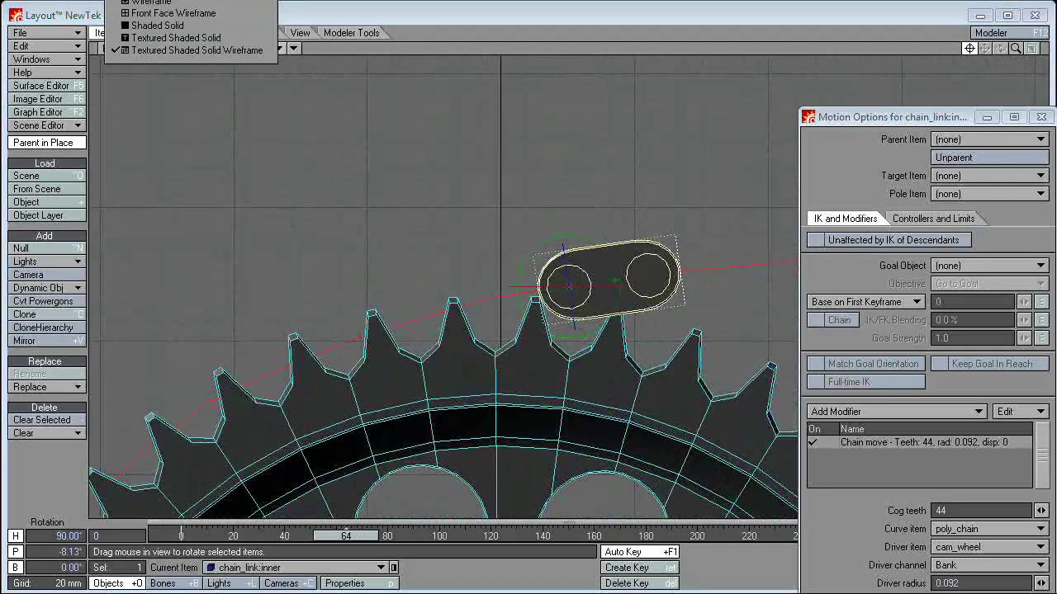
left_click(183, 13)
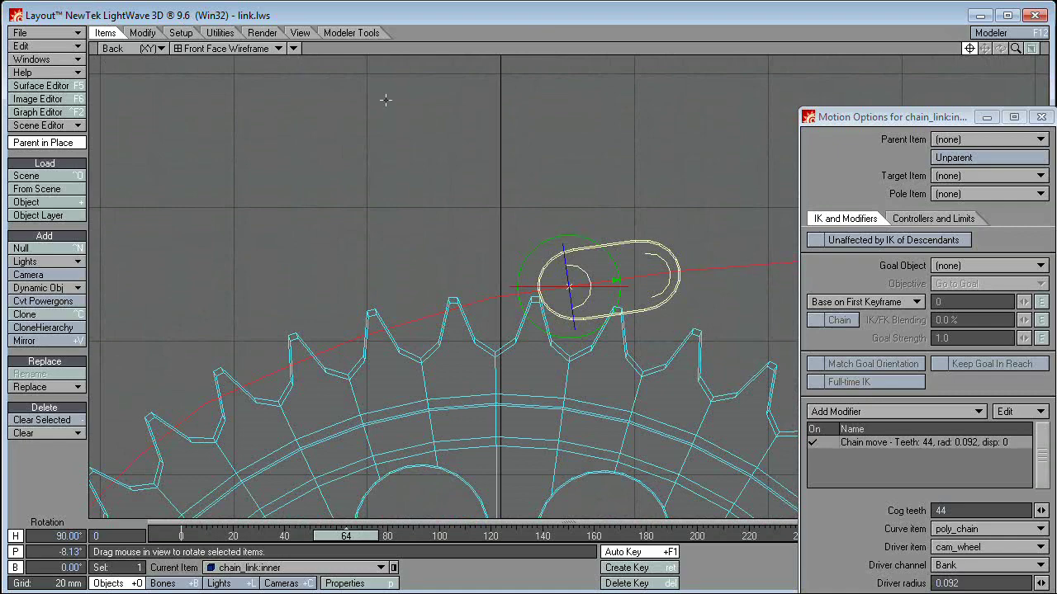
left_click(231, 48)
left_click(202, 34)
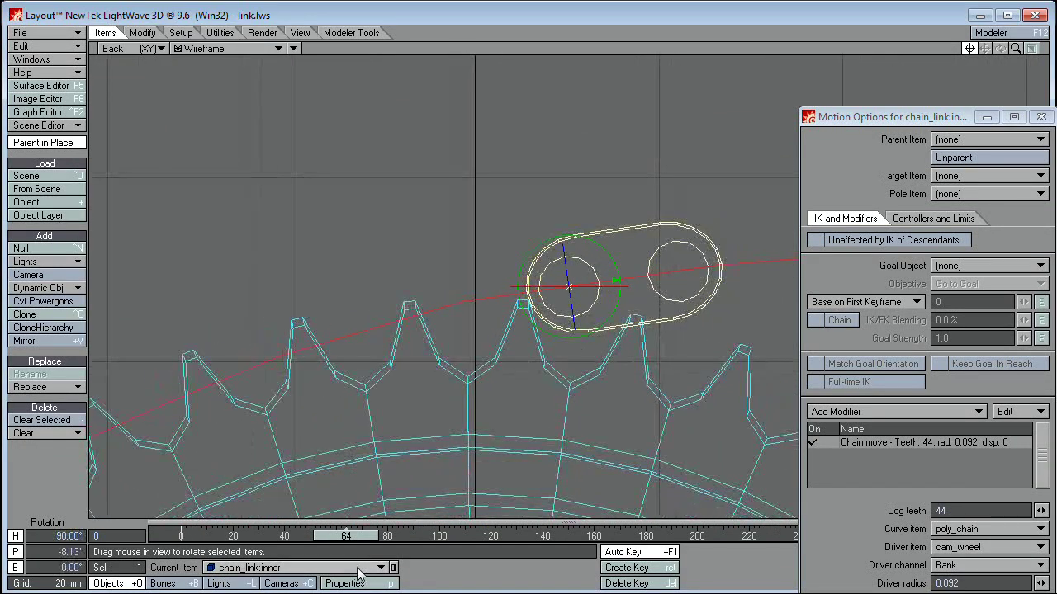
left_click_drag(362, 542, 388, 536)
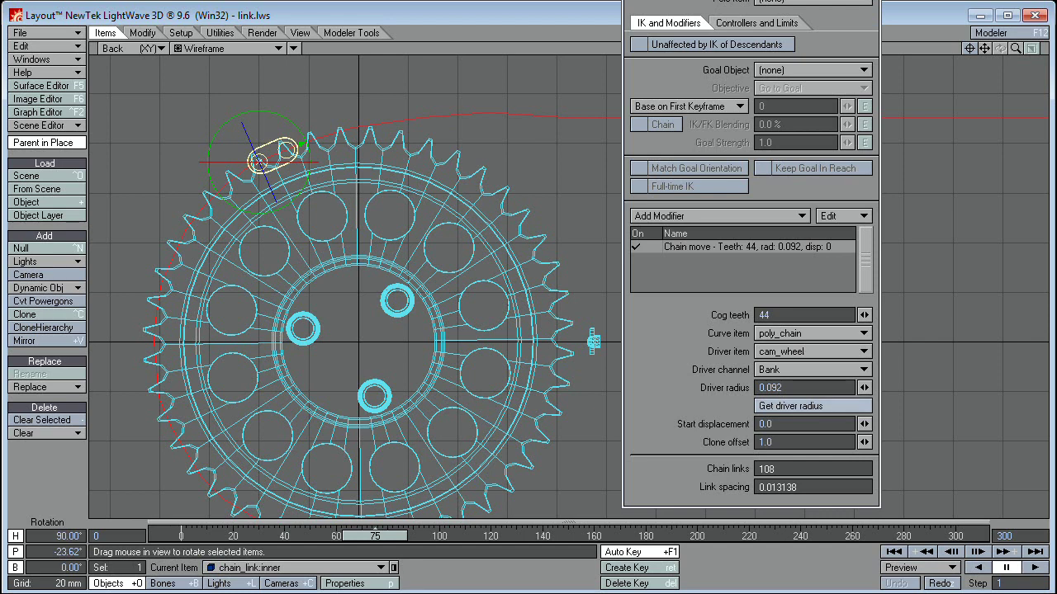
Step: Use Get driver radius to set 0.0829 radius and 120 links, then recentre on the link
left_click(813, 405)
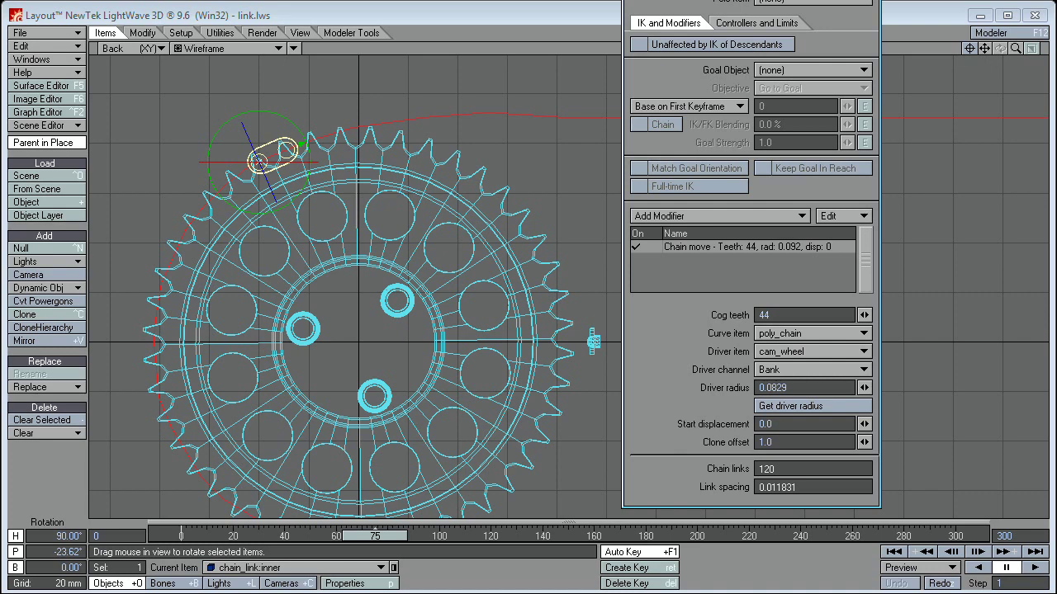
left_click(813, 406)
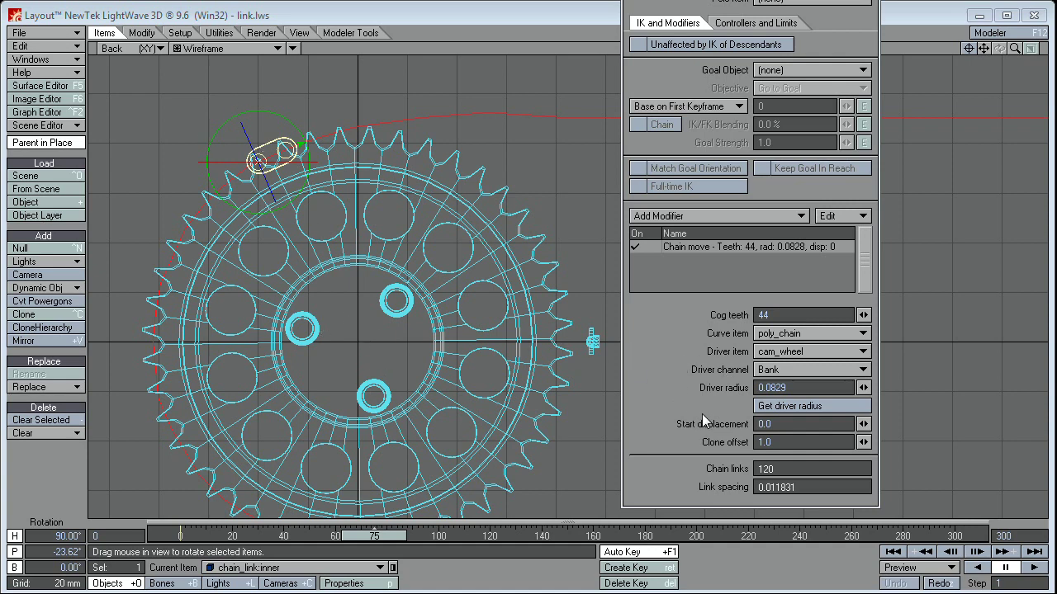
scroll(558, 286, "up", 2)
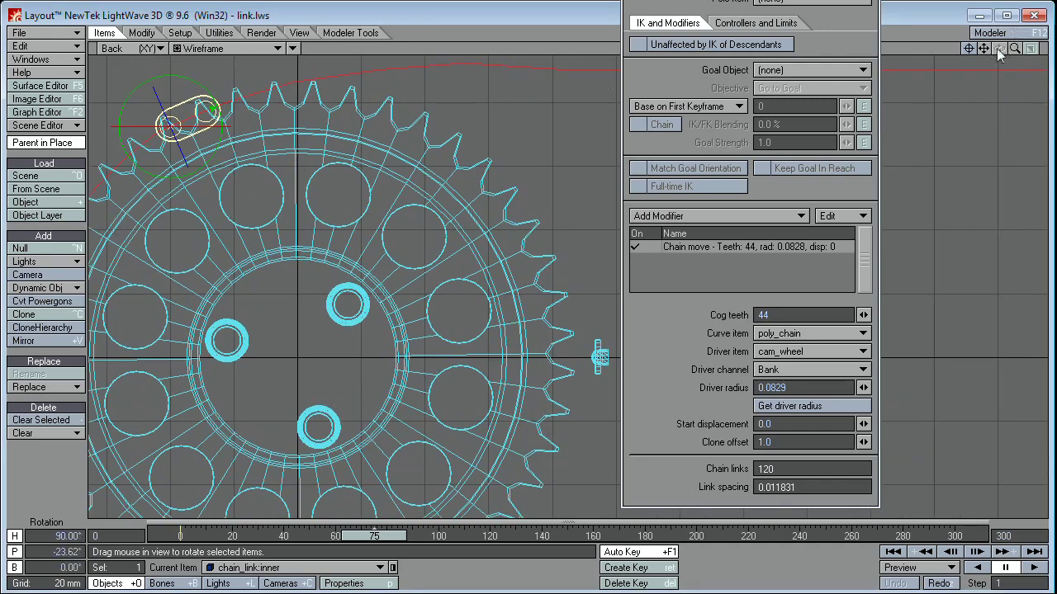
left_click(970, 49)
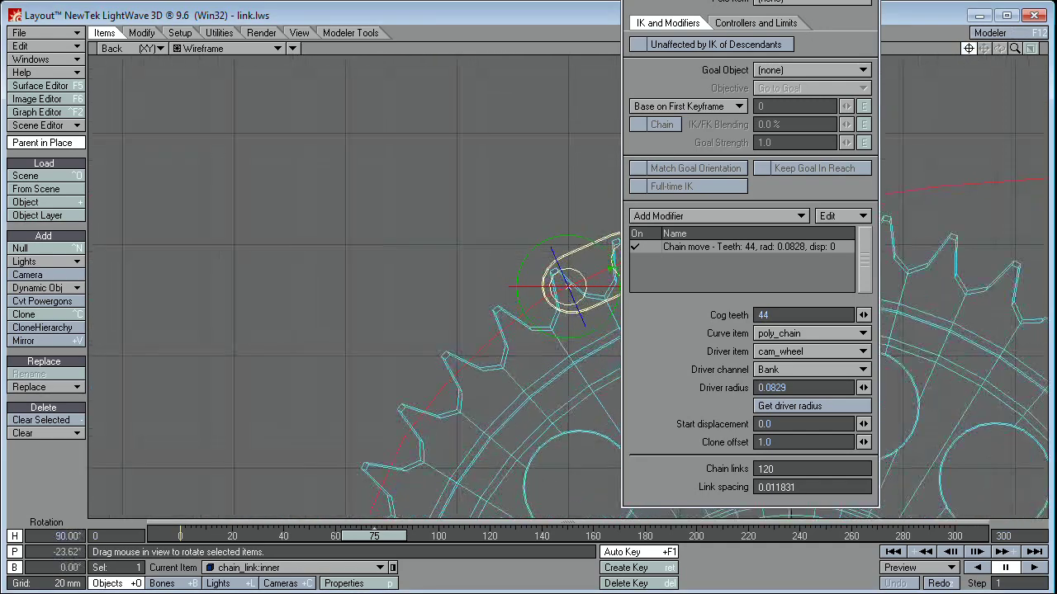
Step: At frame 102, tune the Chain move start displacement to -0.0039, then view frame 63 in Perspective
left_click_drag(743, 2, 914, 18)
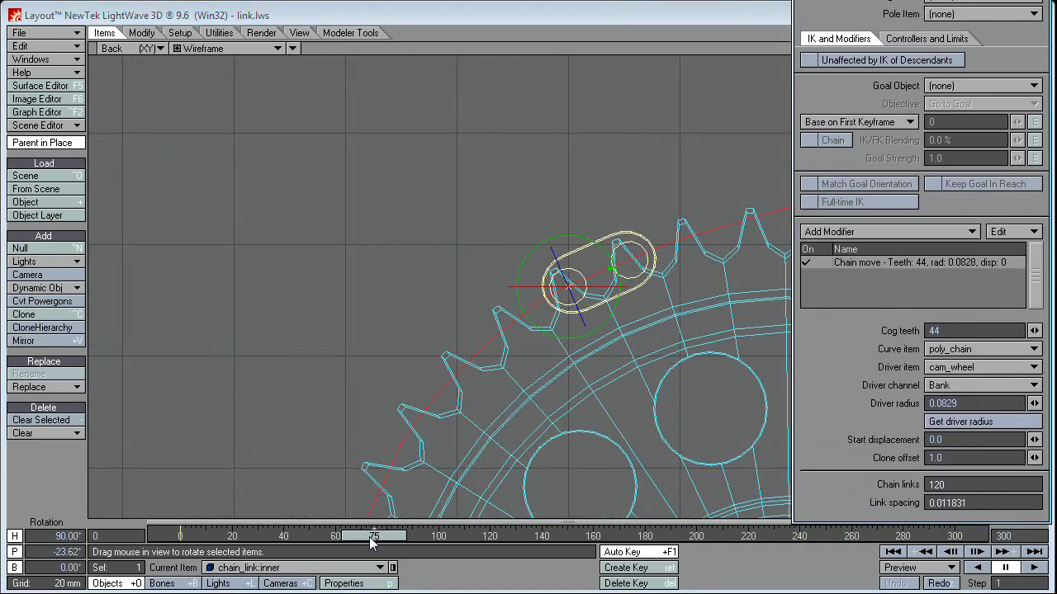
left_click_drag(371, 540, 399, 537)
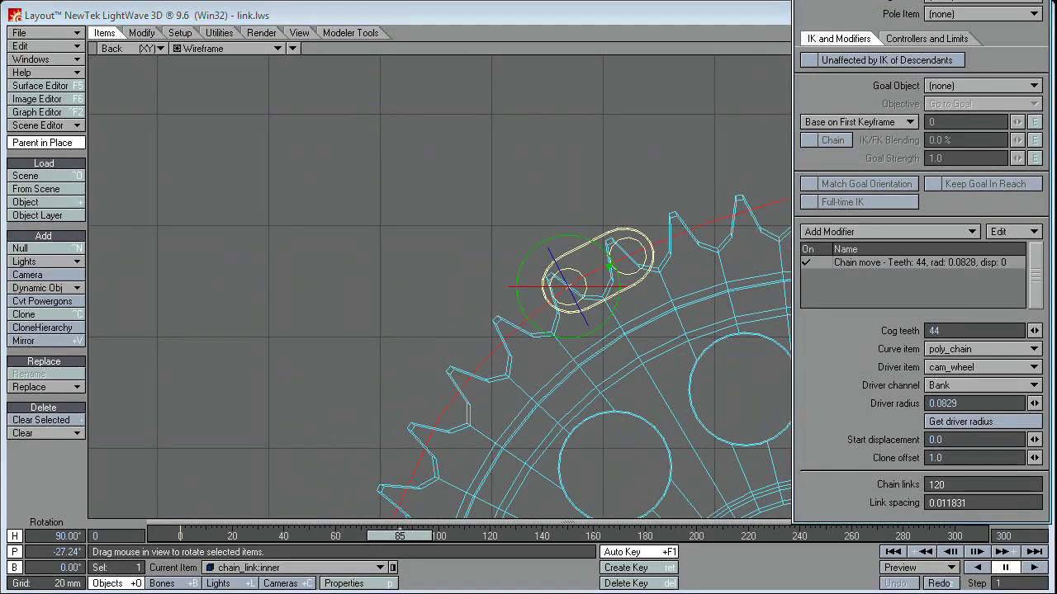
left_click_drag(924, 1, 906, 0)
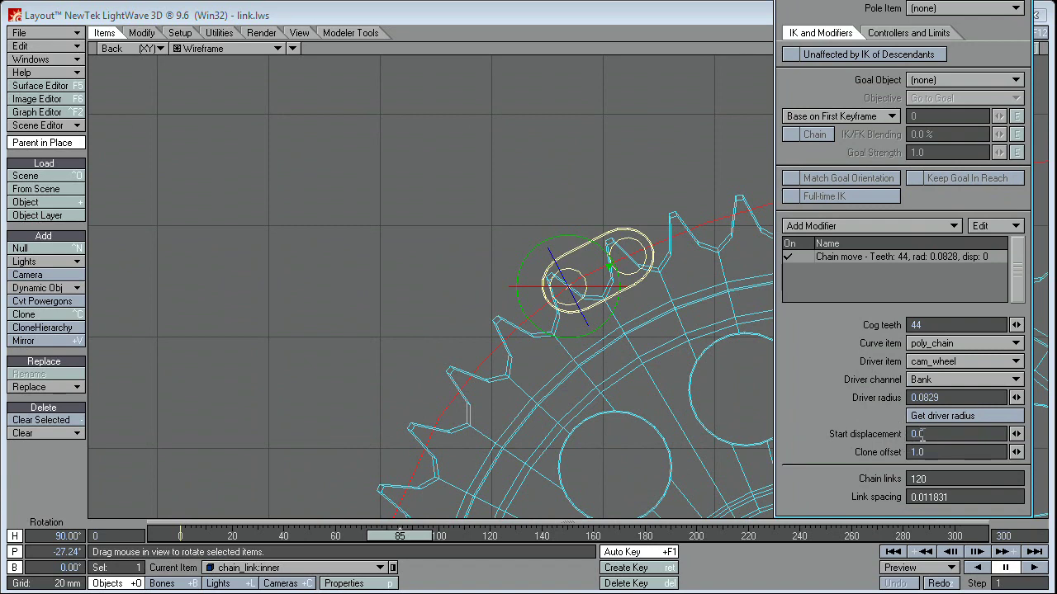
left_click_drag(1016, 434, 1002, 434)
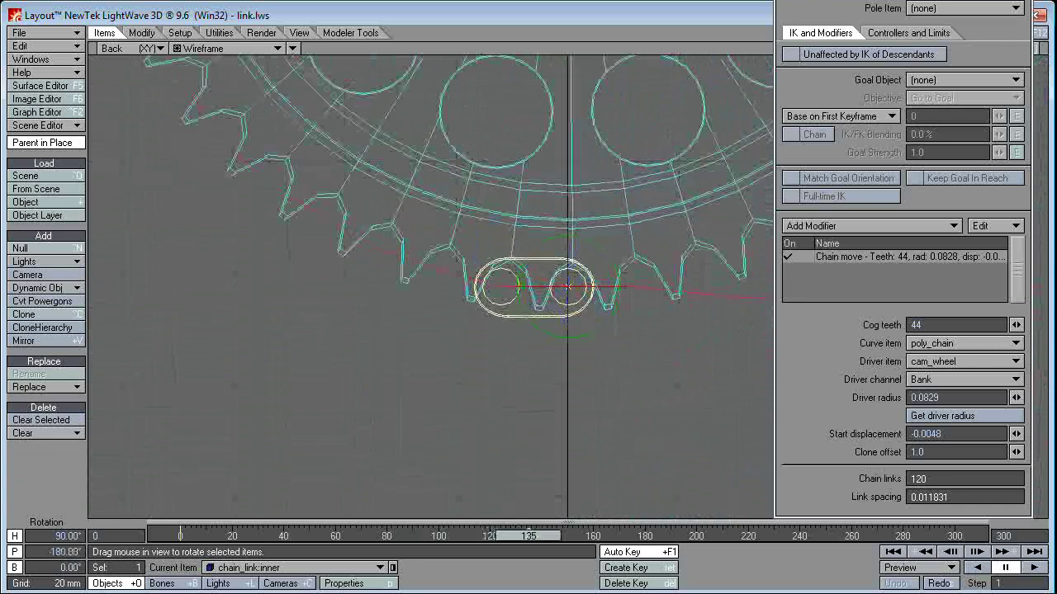
left_click_drag(1015, 433, 1045, 434)
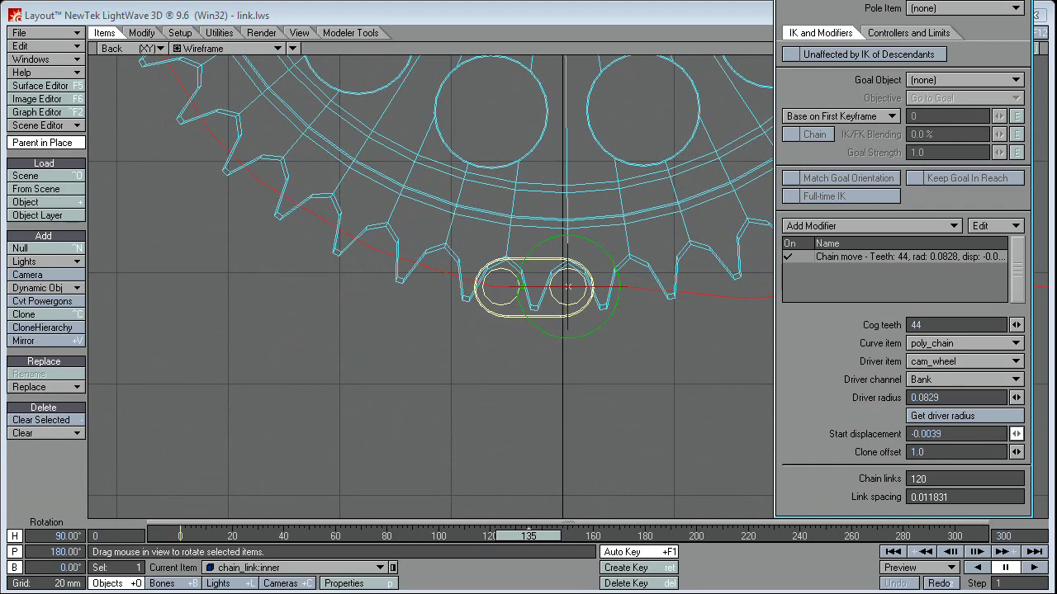
left_click_drag(1045, 434, 1045, 434)
left_click_drag(527, 535, 355, 536)
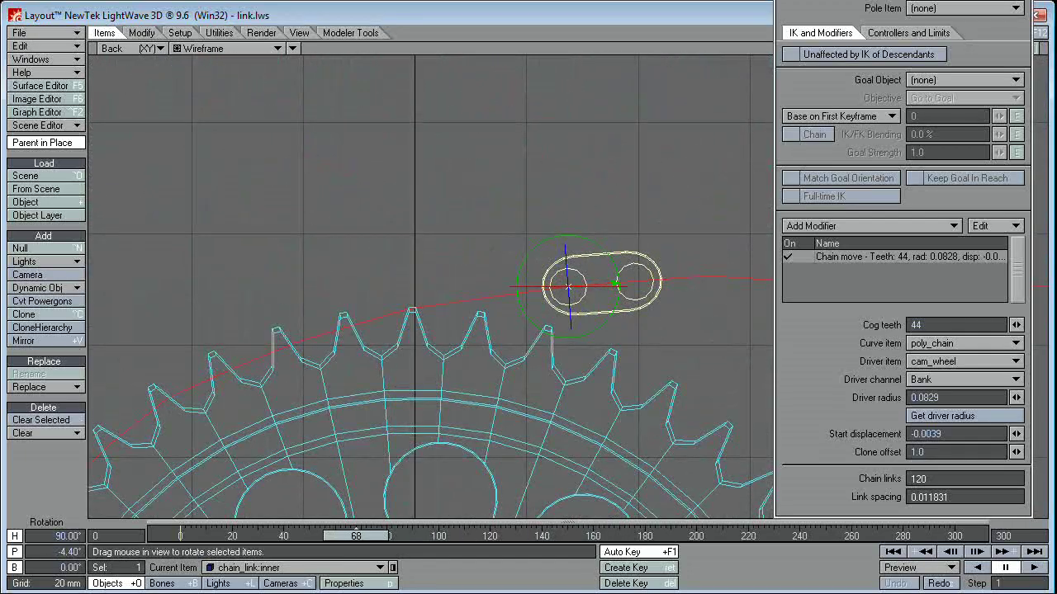
key("4")
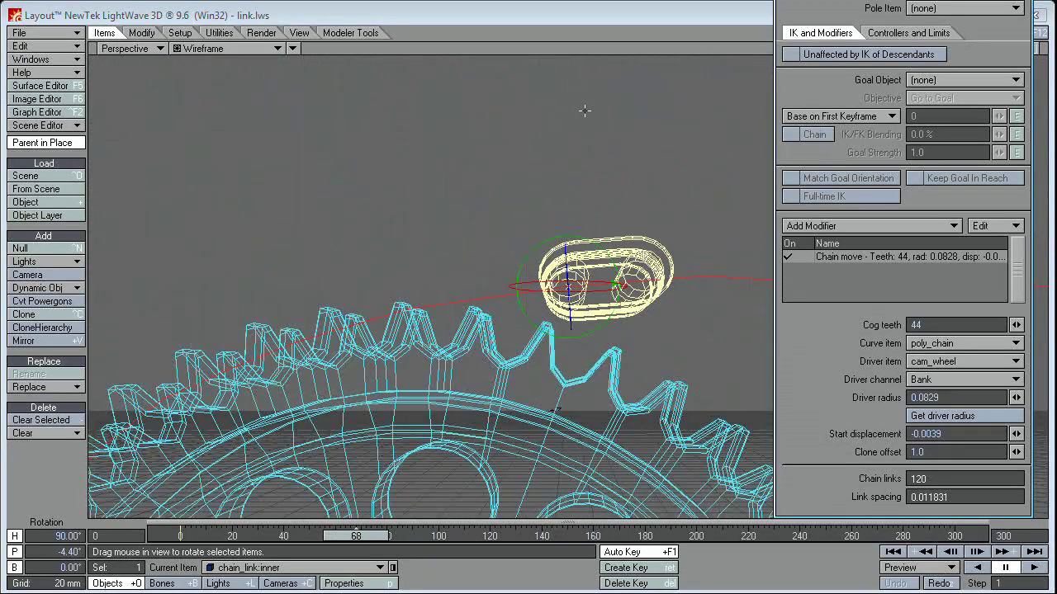
Step: Switch the viewport to Textured Shaded Solid Wireframe and orbit around the cog wheel
left_click(227, 50)
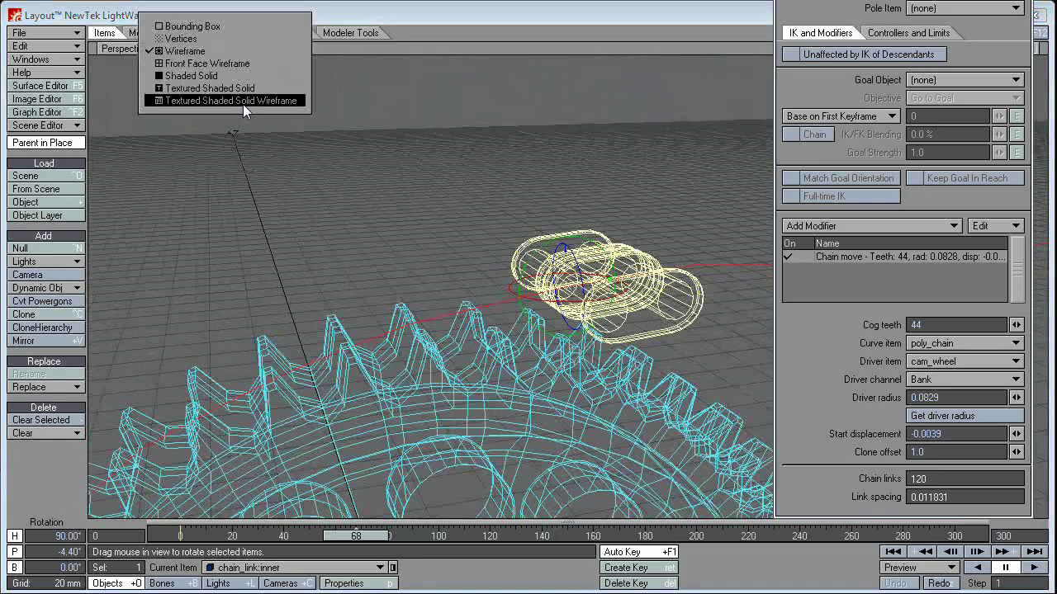
left_click(230, 98)
mouse_move(417, 162)
left_mouse_down("alt")
mouse_move(487, 240)
mouse_move(535, 225)
left_mouse_up("alt")
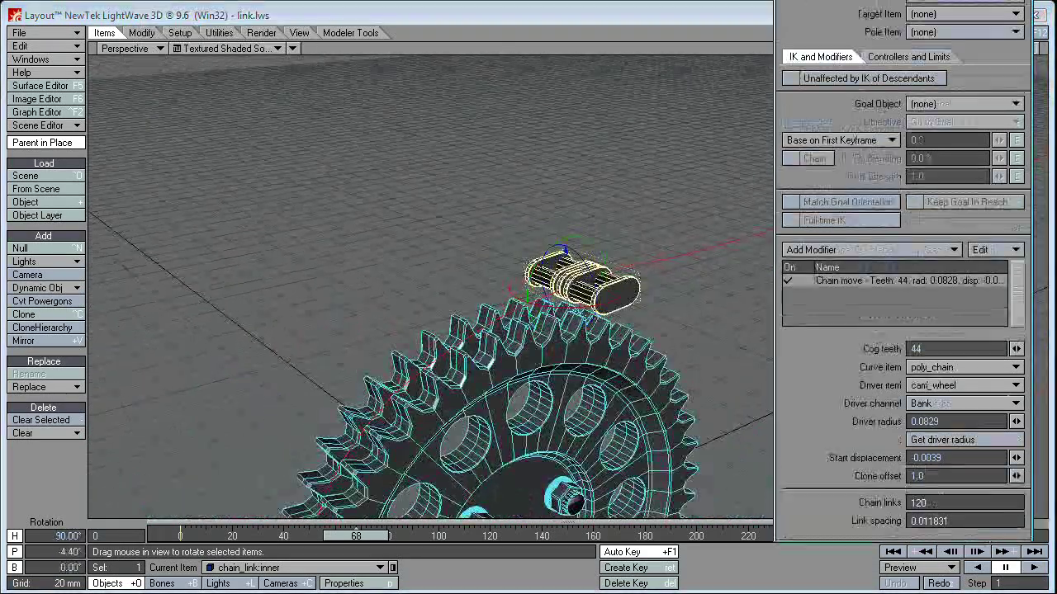
left_click_drag(905, 77, 743, 98, "alt")
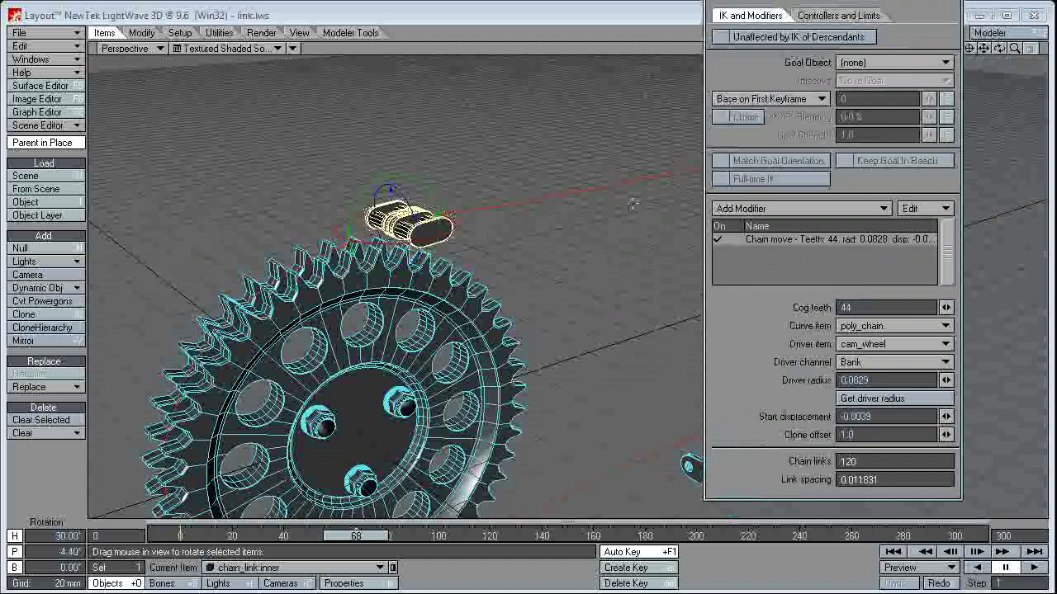
Step: Move the modifier panel aside and select the Clone offset value for editing
mouse_move(206, 264)
left_mouse_down("alt")
mouse_move(266, 261)
mouse_move(412, 371)
mouse_move(569, 350)
left_mouse_up("alt")
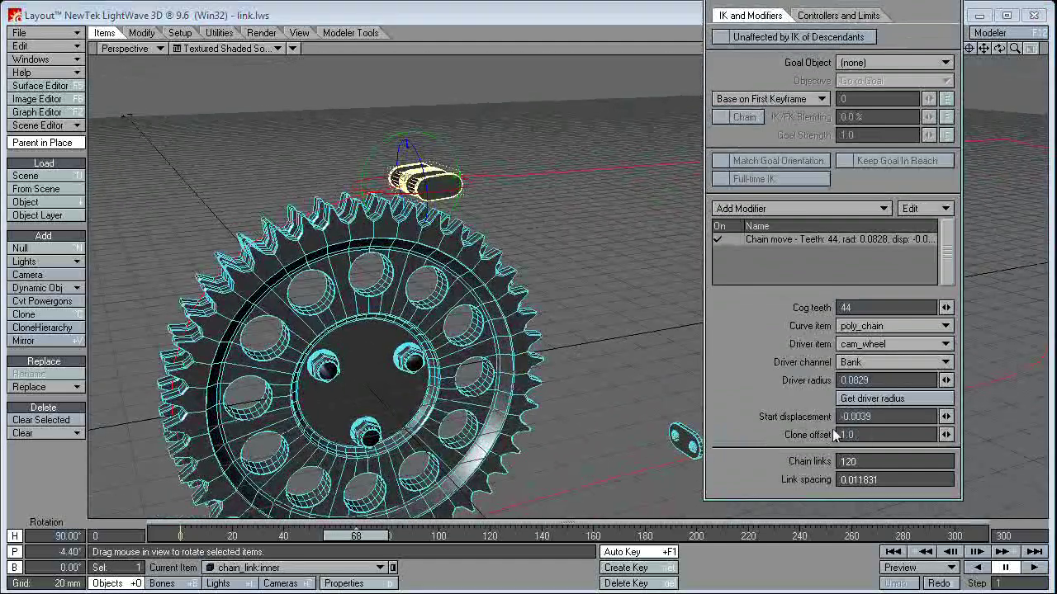
left_click(855, 435)
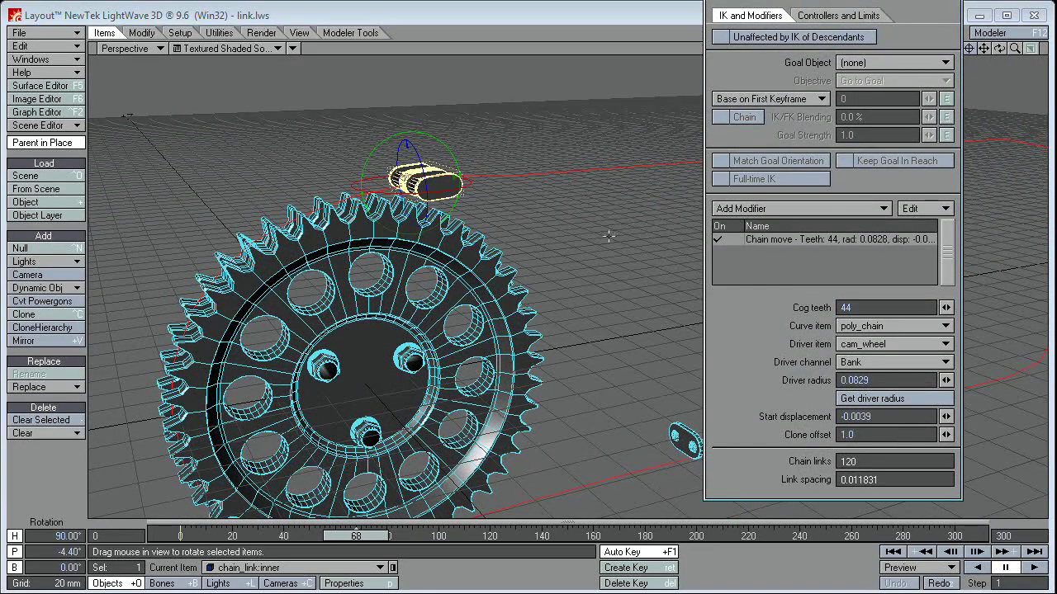
left_click_drag(608, 237, 578, 237, "alt")
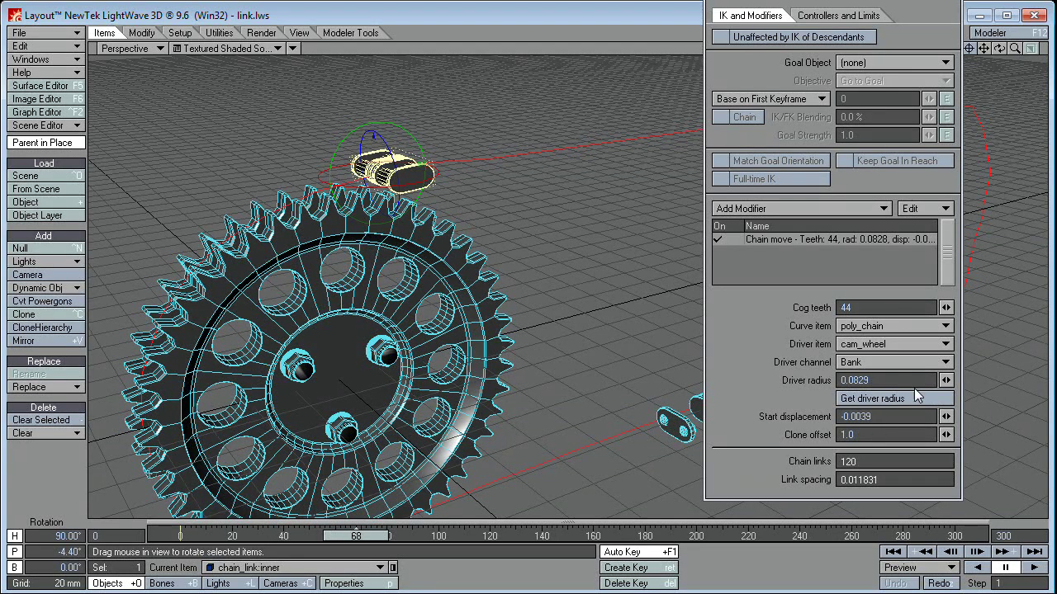
double_click(854, 438)
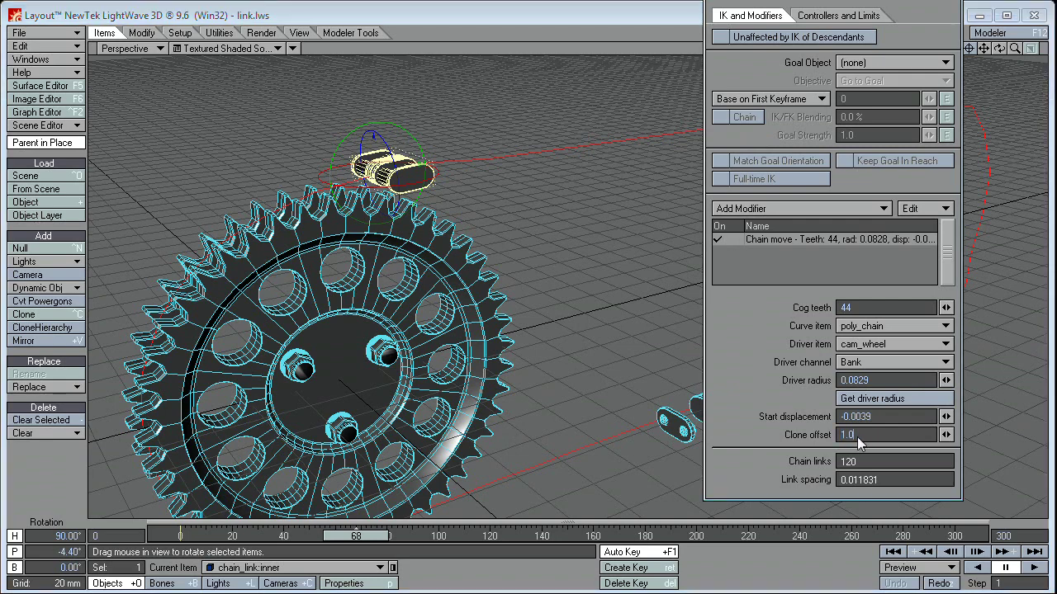
left_click(881, 479)
left_click_drag(425, 241, 330, 191, "alt")
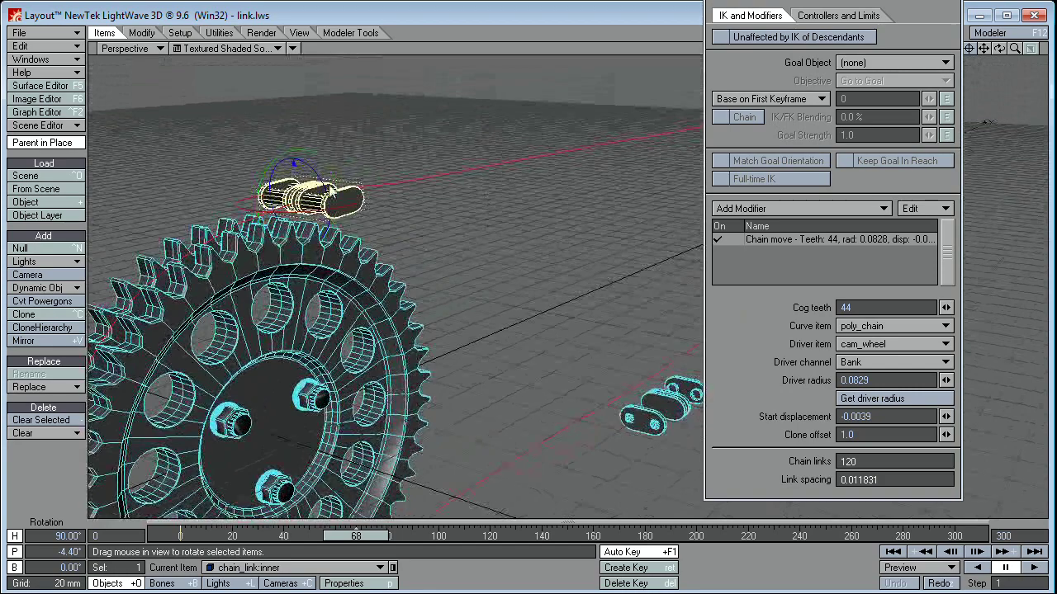
left_click_drag(450, 207, 496, 239, "alt")
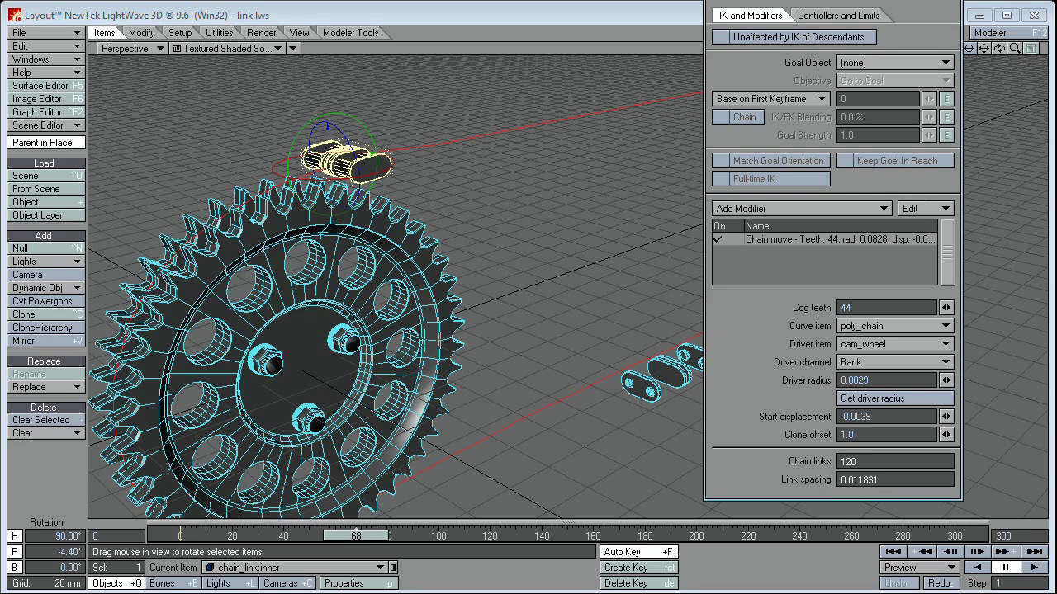
left_click_drag(625, 9, 621, 13)
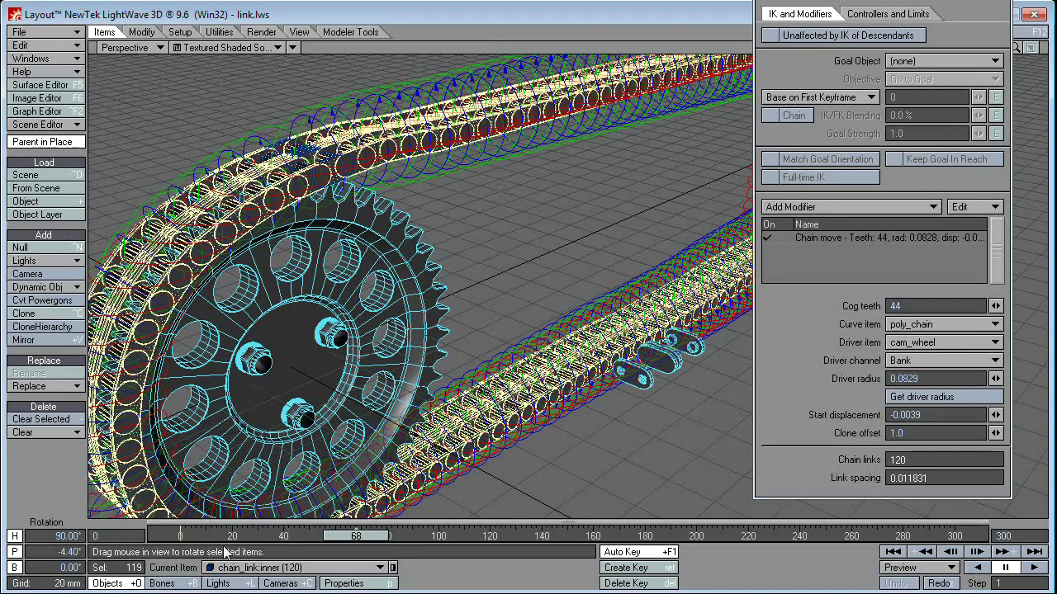
left_click_drag(360, 535, 438, 535)
left_click_drag(377, 258, 357, 220, "alt")
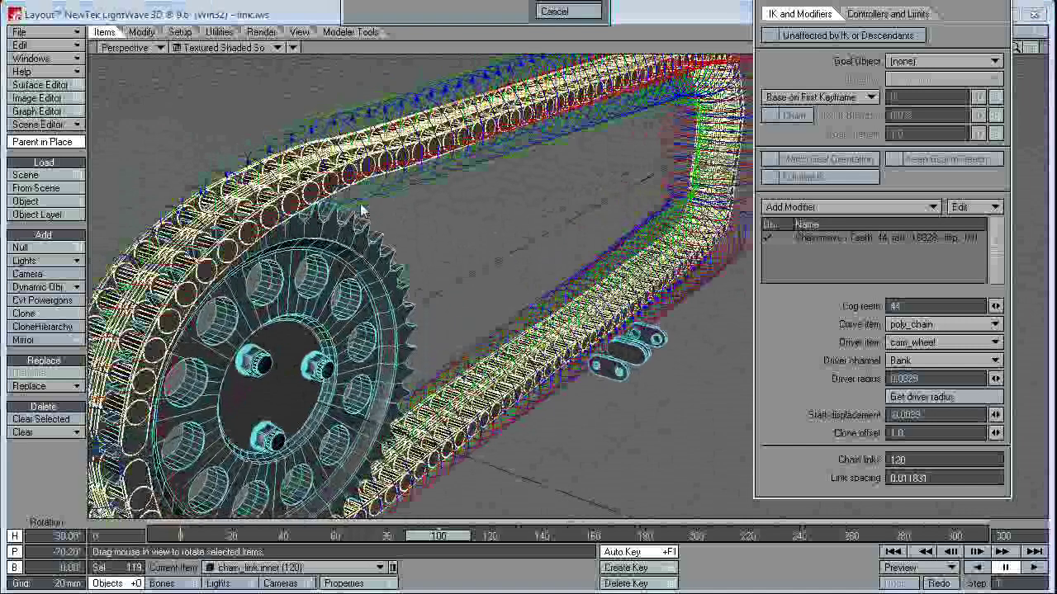
left_click(549, 9)
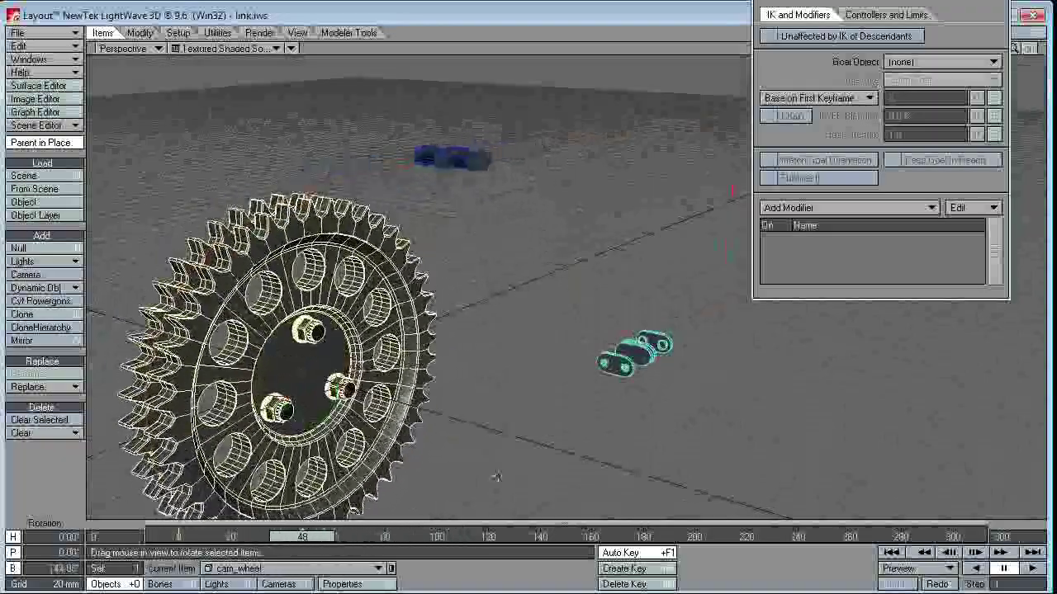
Step: Select the lower link, then the upper chain_link:inner to show its Chain move settings
left_click(652, 345)
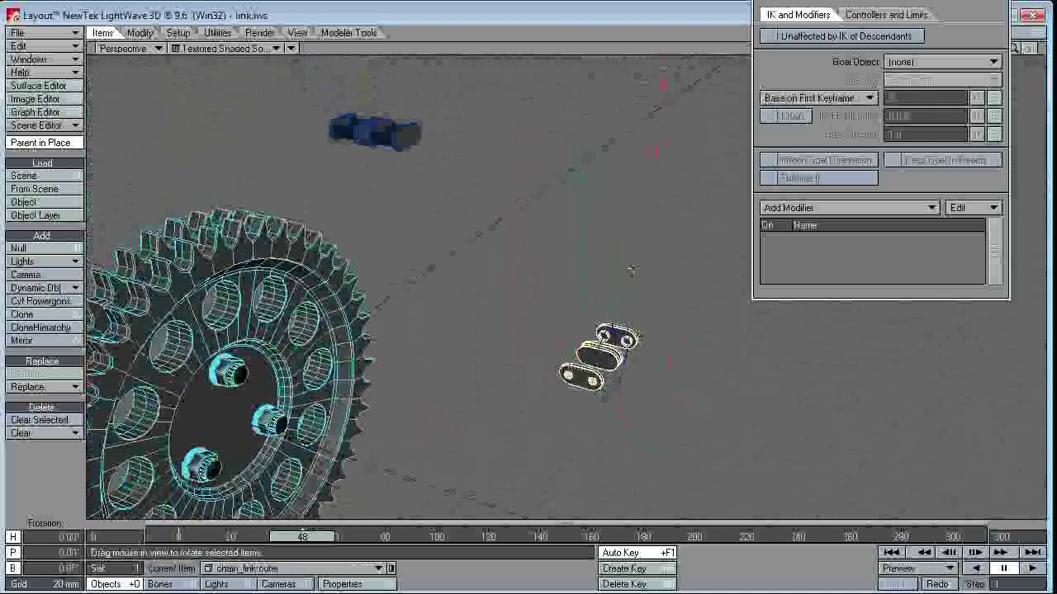
left_click(374, 130)
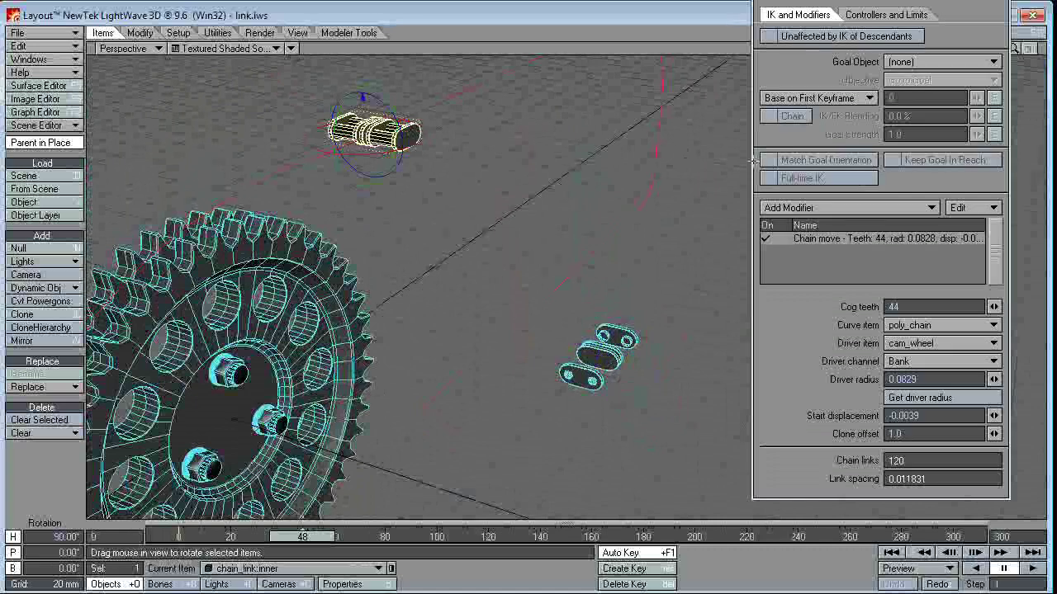
Step: Copy the inner link's Chain move modifier and paste it onto chain_link:outer
right_click(840, 238)
key("Escape")
key("Down")
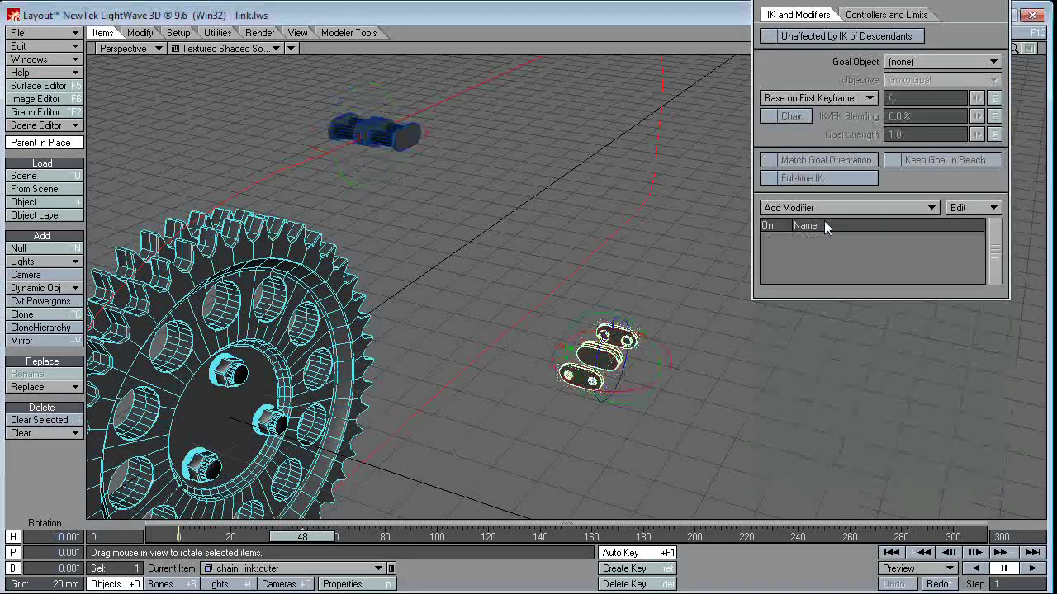
left_click(969, 210)
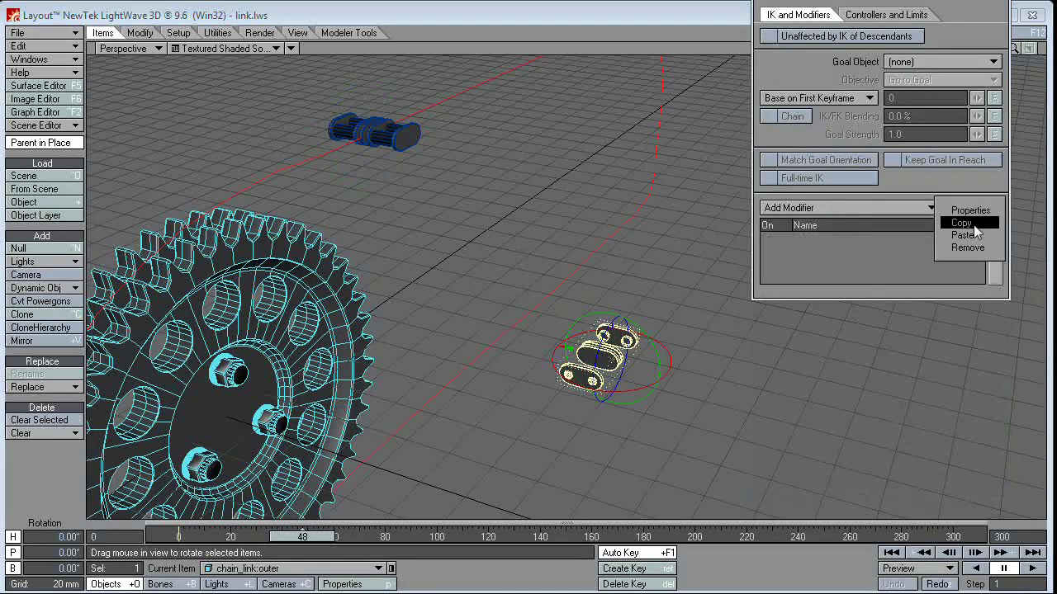
left_click(966, 235)
Step: At frame 0, give chain_link:outer a 90° heading and expand its Chain move settings
left_click_drag(425, 97, 507, 208, "alt")
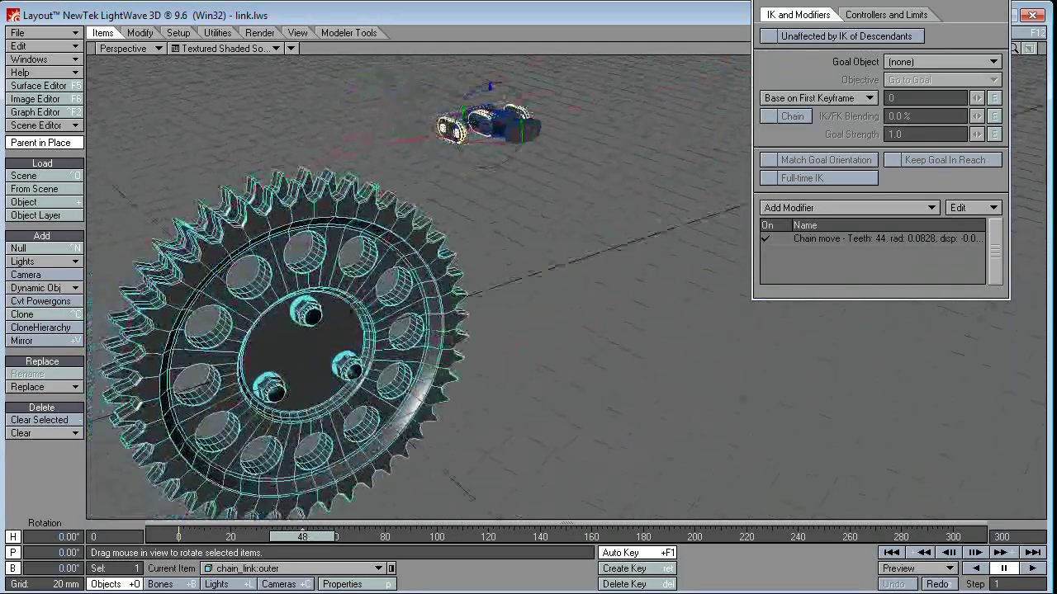
key("a")
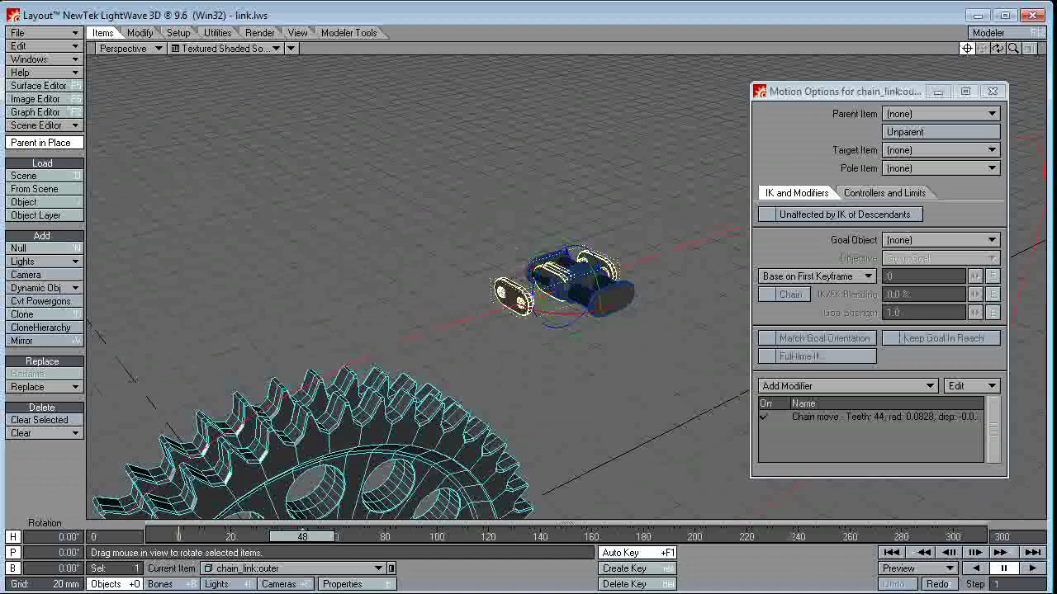
key("period")
key("period")
key("period")
key("Home")
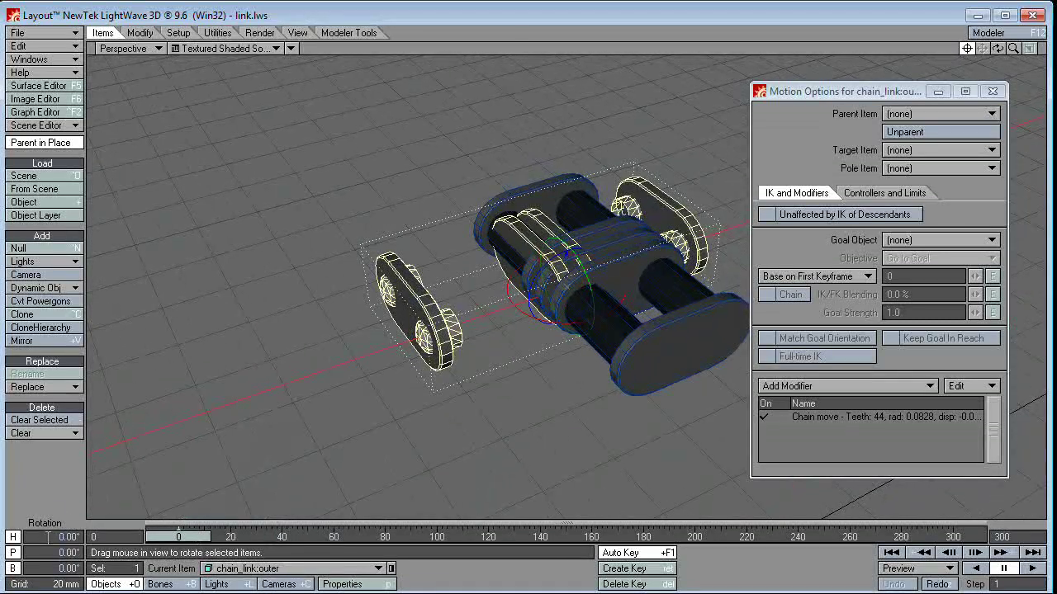
type("n90")
key("Return")
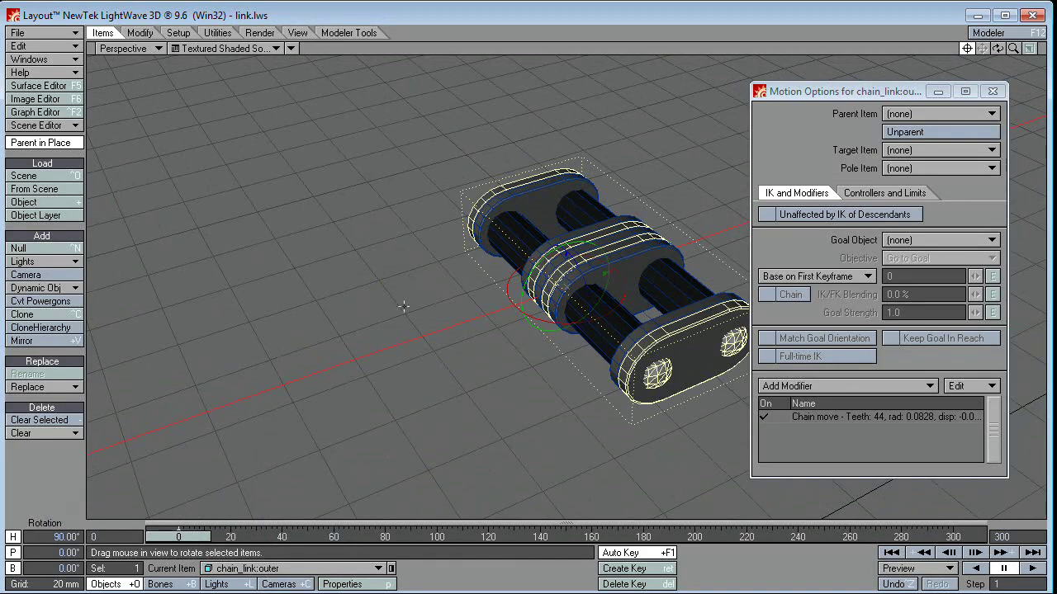
left_click_drag(403, 306, 480, 474, "alt")
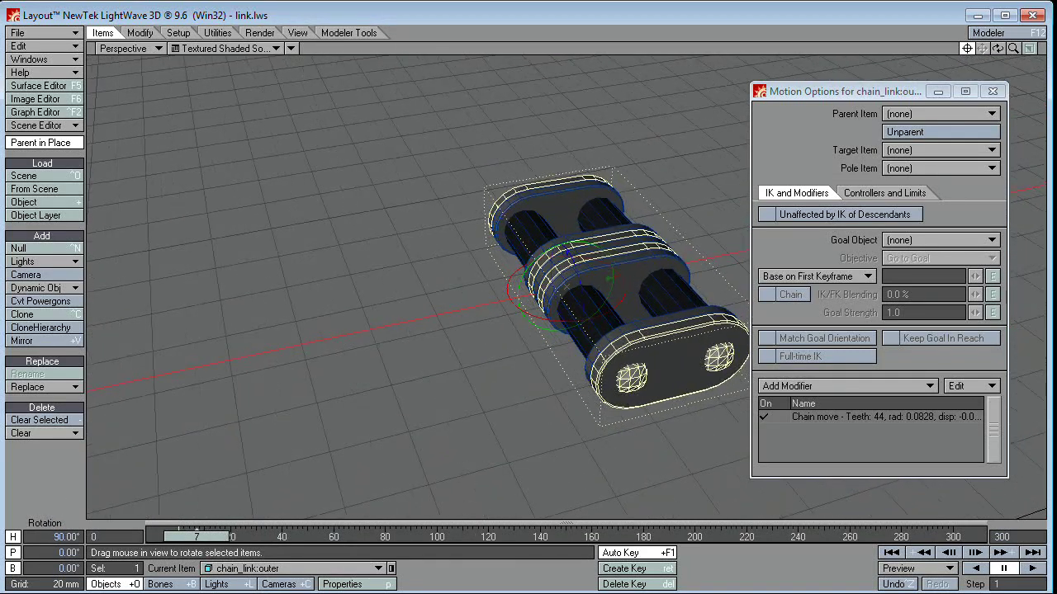
key("comma")
key("comma")
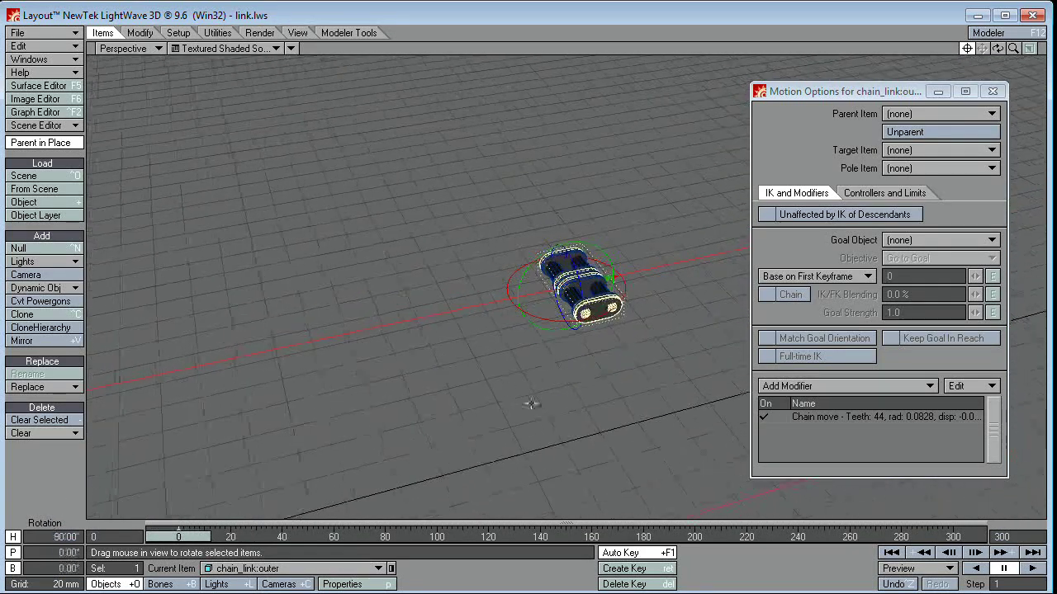
double_click(881, 417)
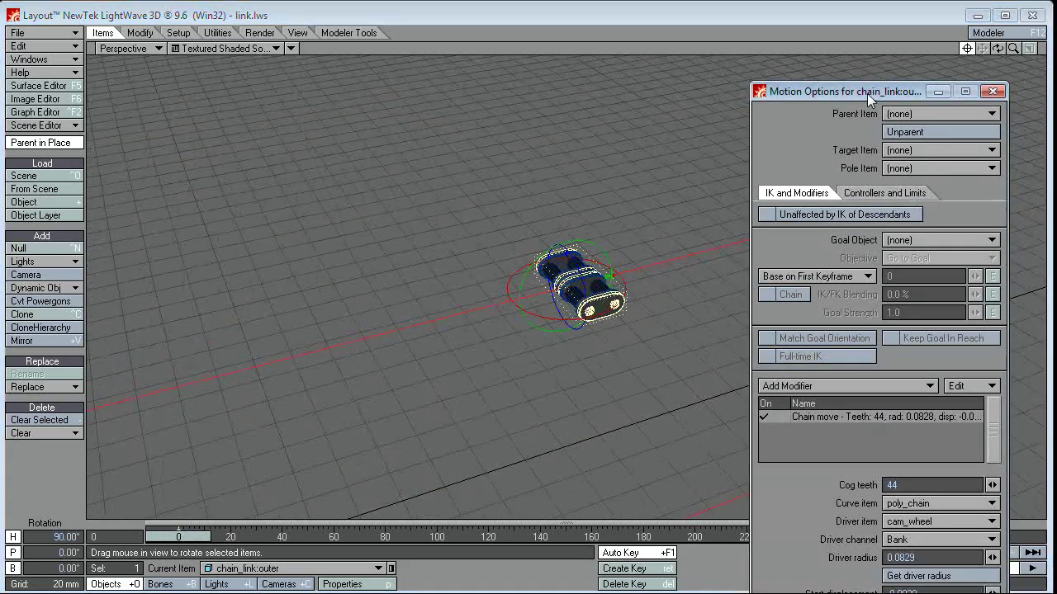
Step: Change the outer link's Start displacement to -0.0155 and orbit to see the links upright
left_click_drag(866, 93, 836, 0)
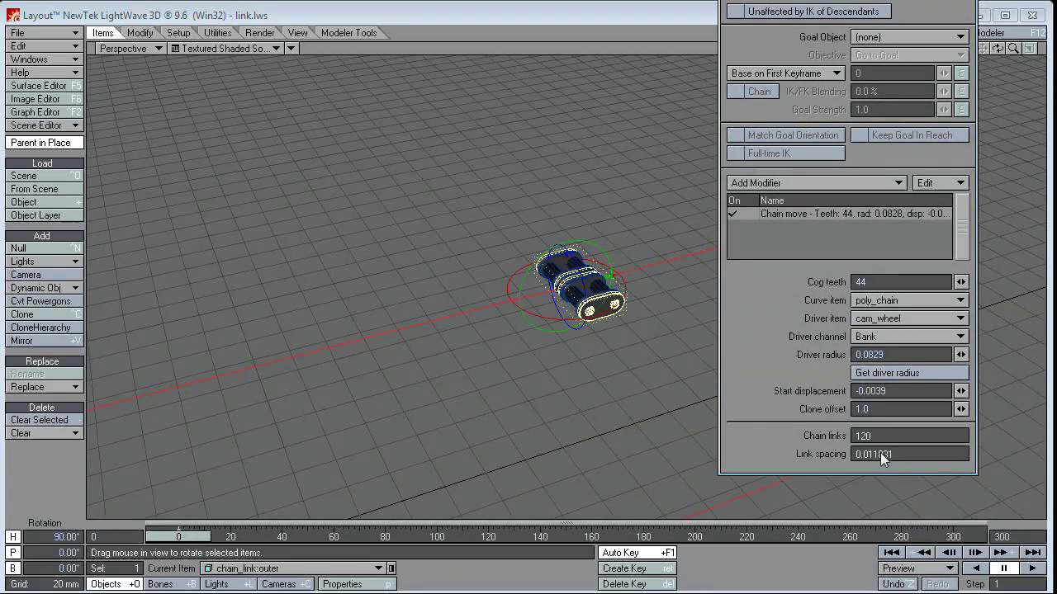
left_click(900, 391)
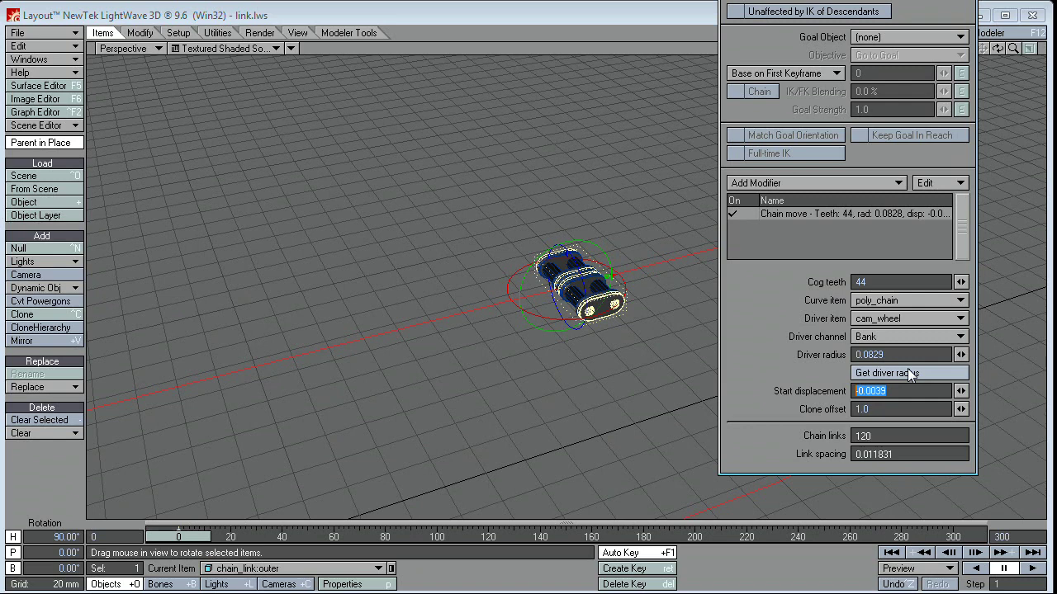
type("-")
key("Tab")
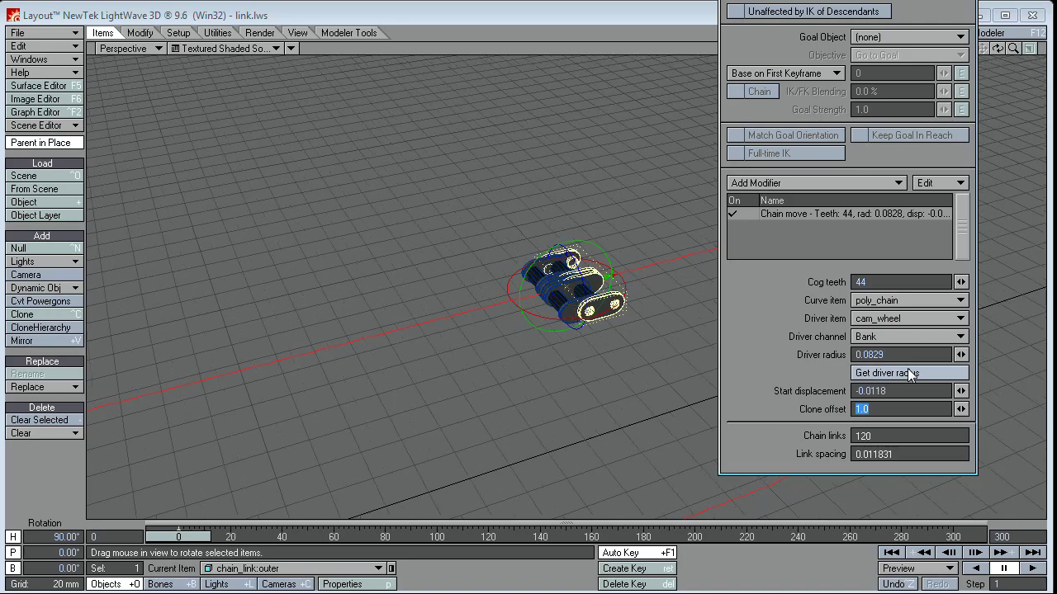
scroll(586, 270, "up", 6)
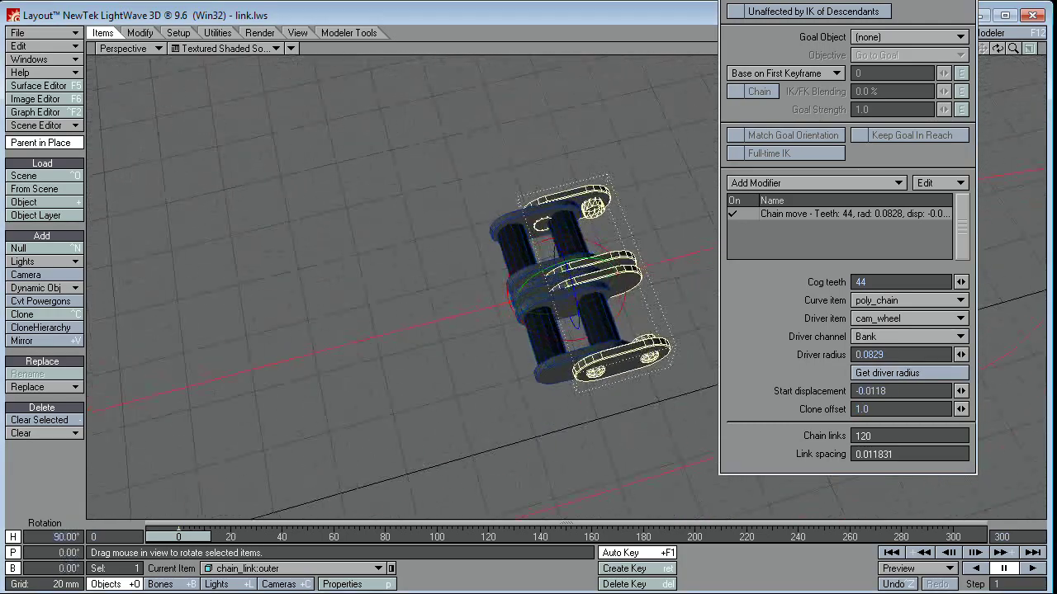
left_click_drag(577, 280, 463, 345, "alt")
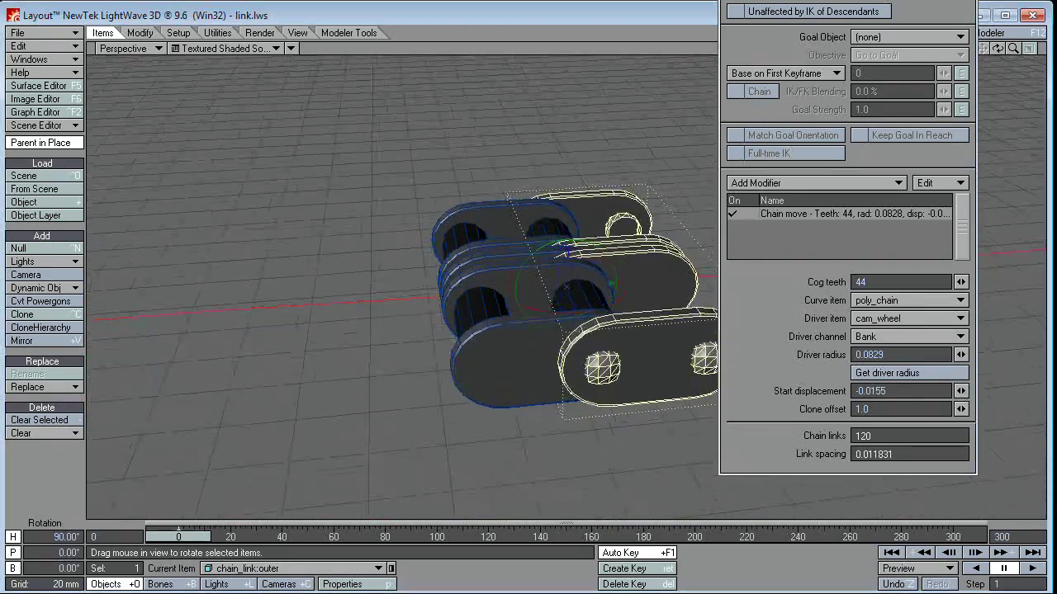
left_click_drag(496, 190, 621, 188, "alt")
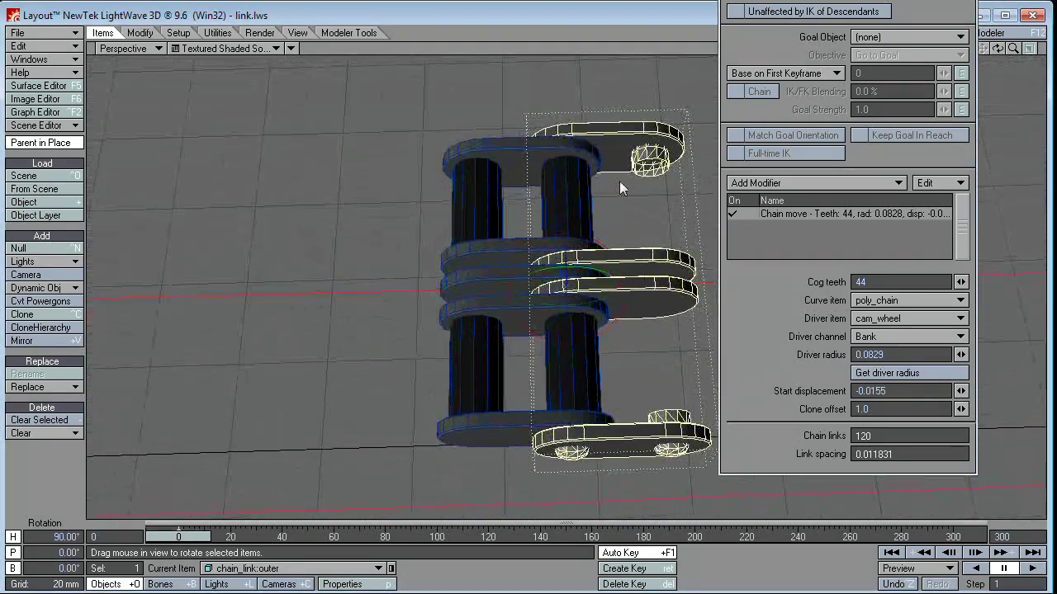
Step: In Back view with plain wireframe display, nudge the outer link's Start displacement to -0.0158
key("1")
left_click(245, 49)
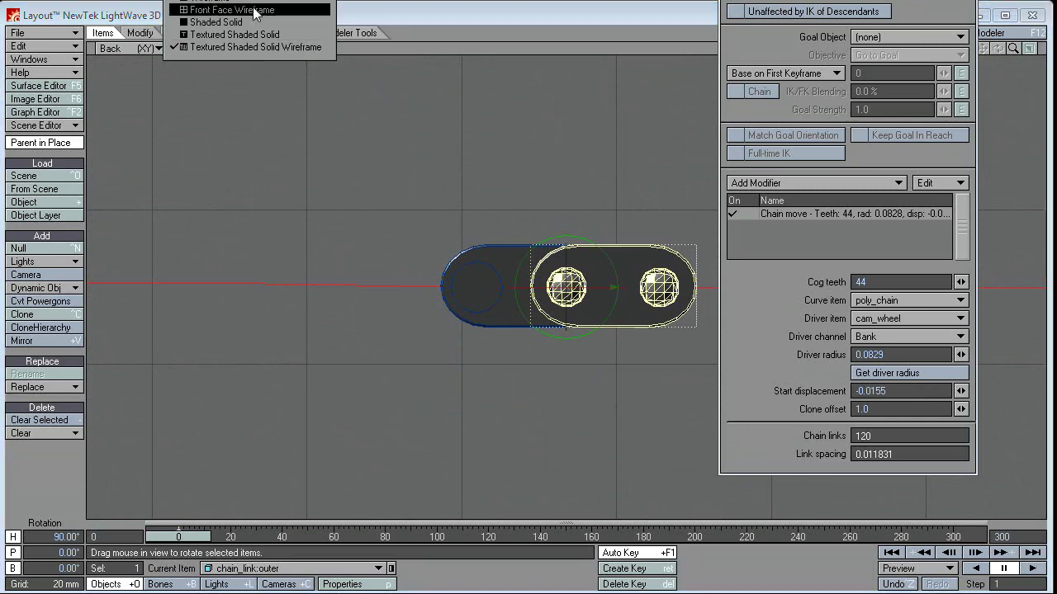
left_click(210, 4)
scroll(600, 293, "up", 5)
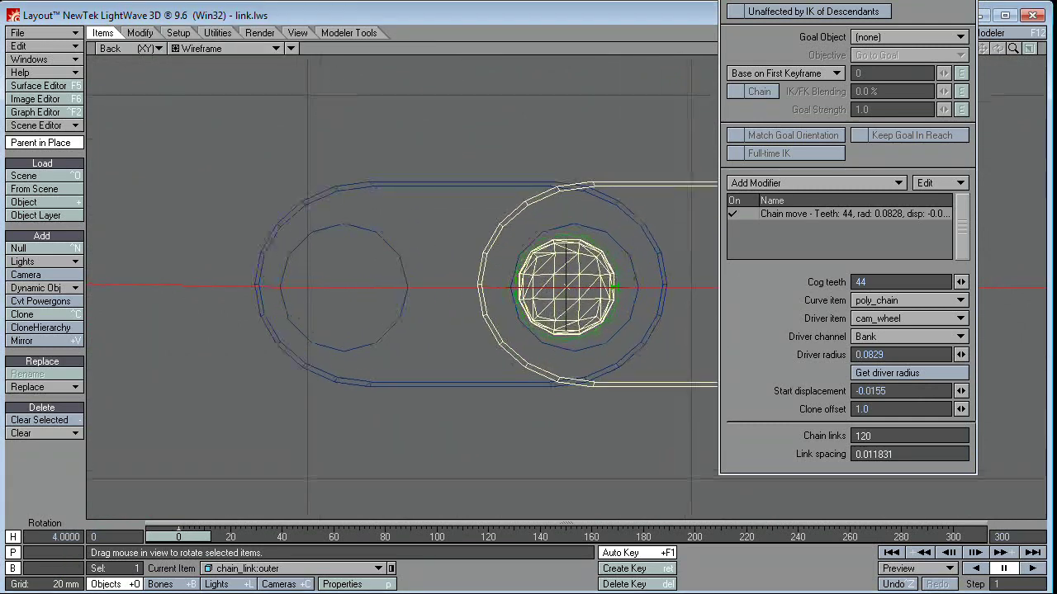
left_click_drag(960, 390, 941, 391)
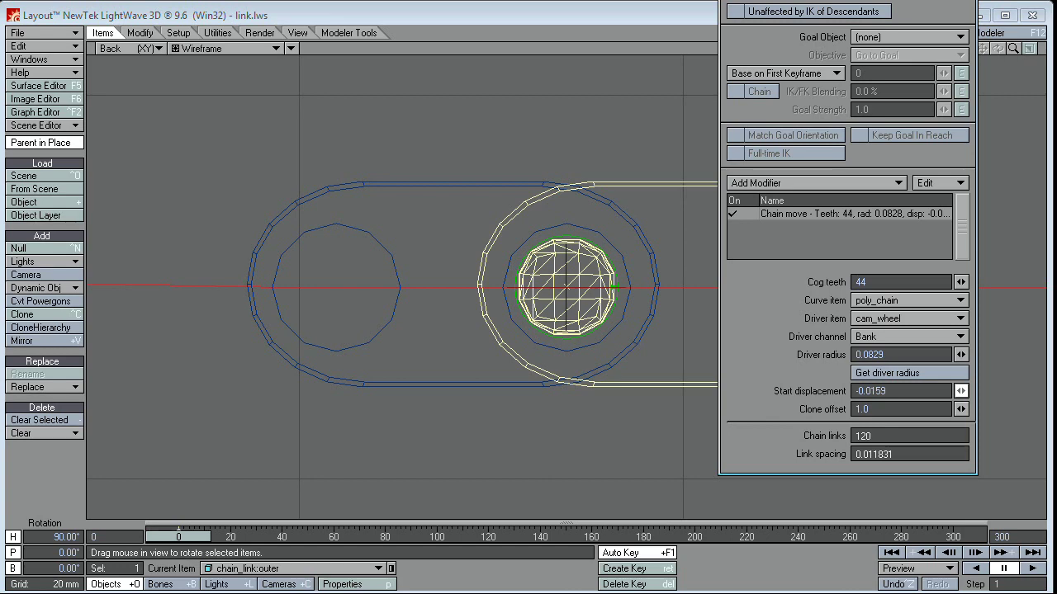
left_click_drag(960, 391, 963, 391)
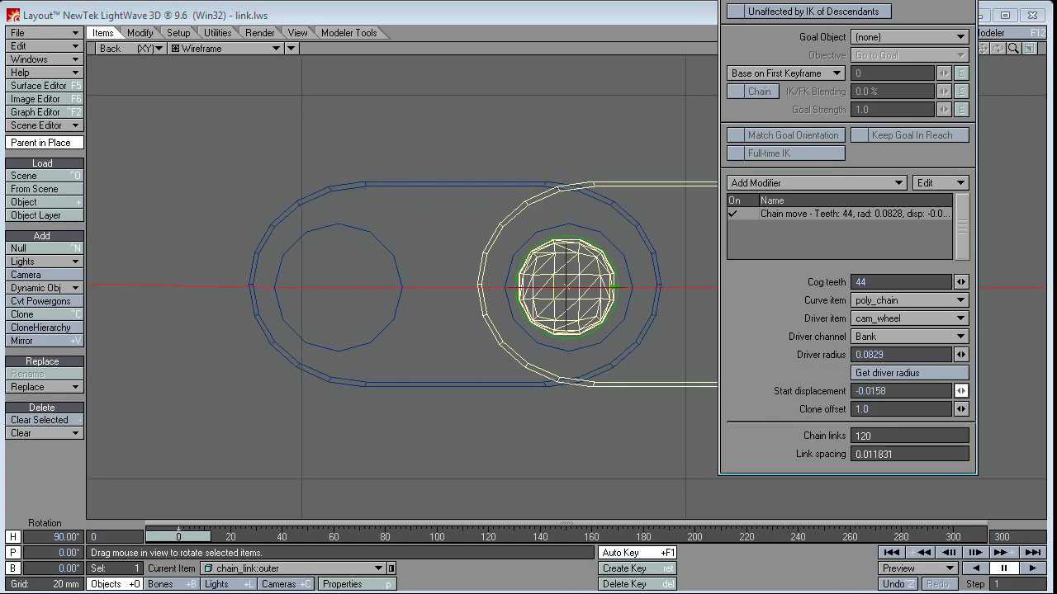
scroll(560, 219, "down", 3)
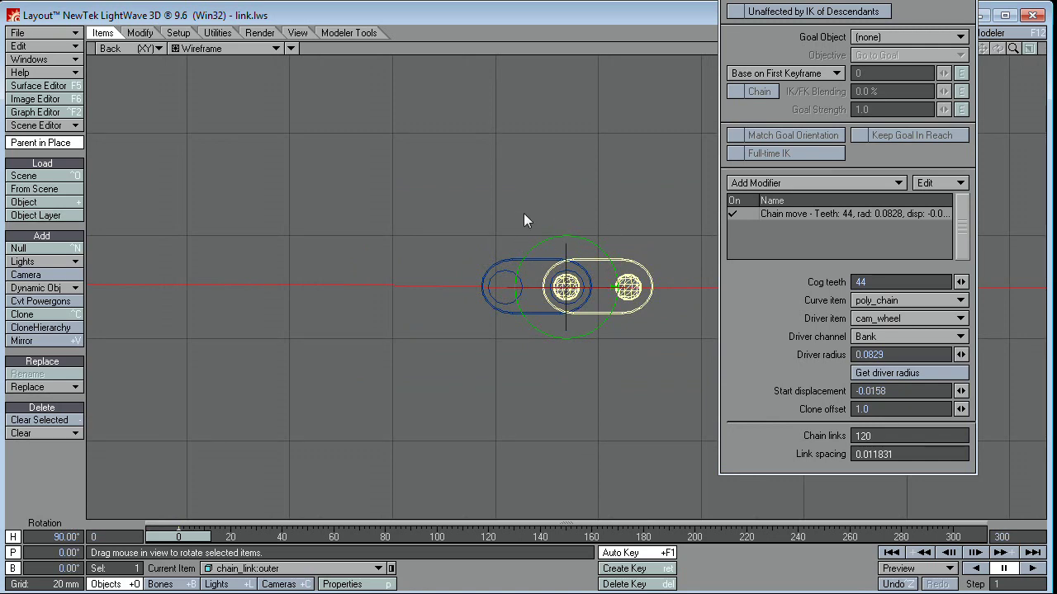
Step: Return to Perspective view with Textured Shaded Solid Wireframe display
key("4")
left_click_drag(524, 213, 470, 219, "alt")
left_click(206, 46)
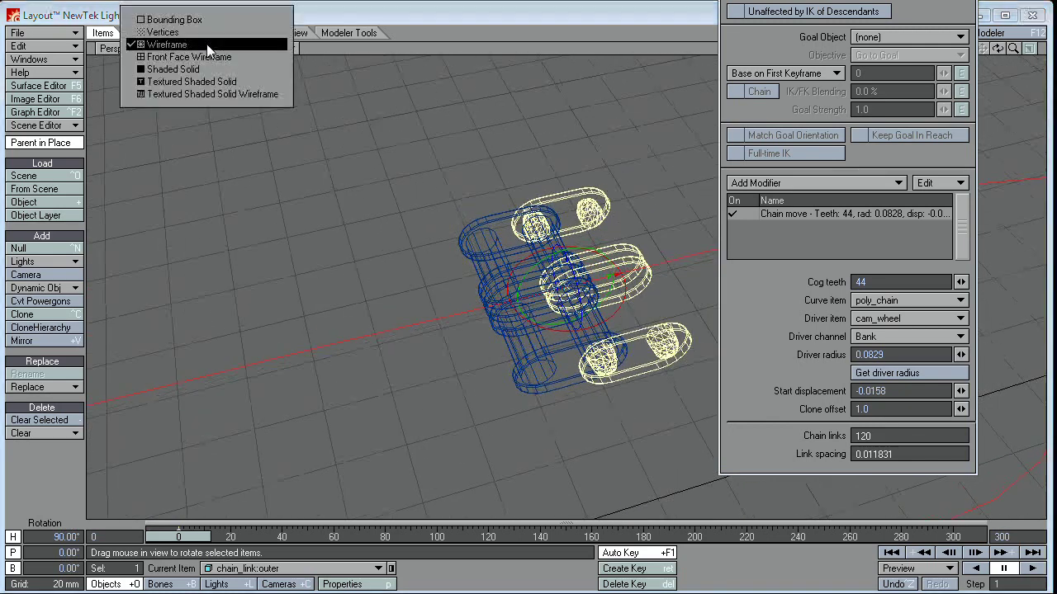
left_click(212, 90)
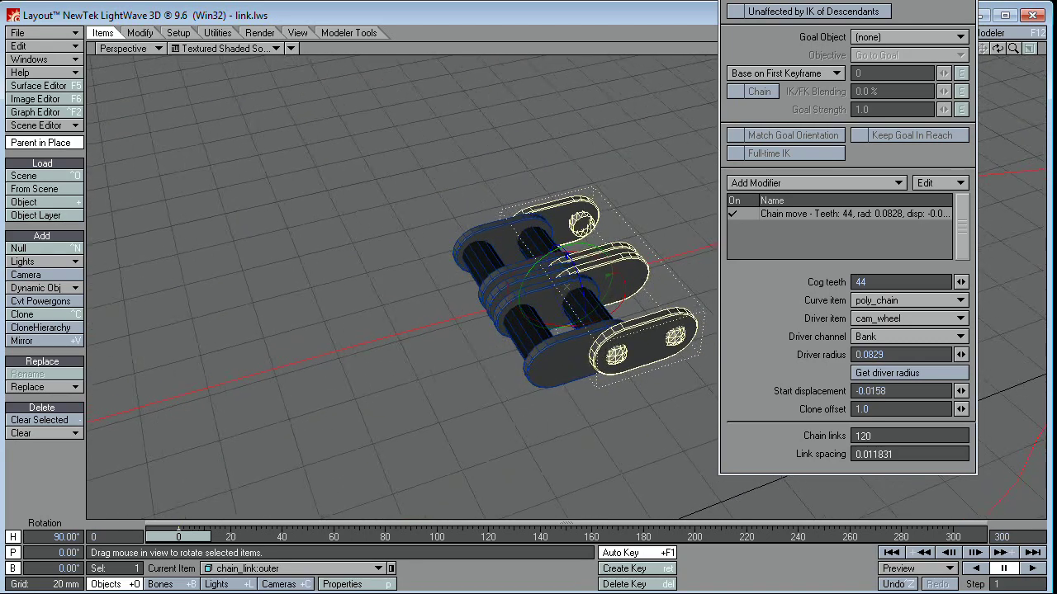
Step: Set the Chain move Clone offset to 2.0 on chain_link:outer, then on chain_link:inner
left_click(489, 277)
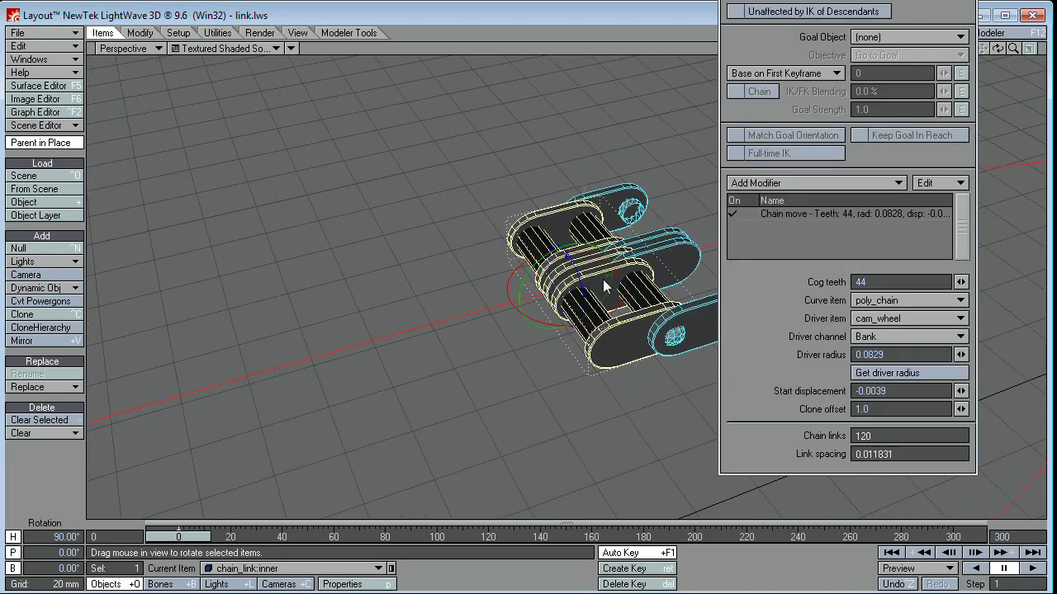
left_click(653, 235)
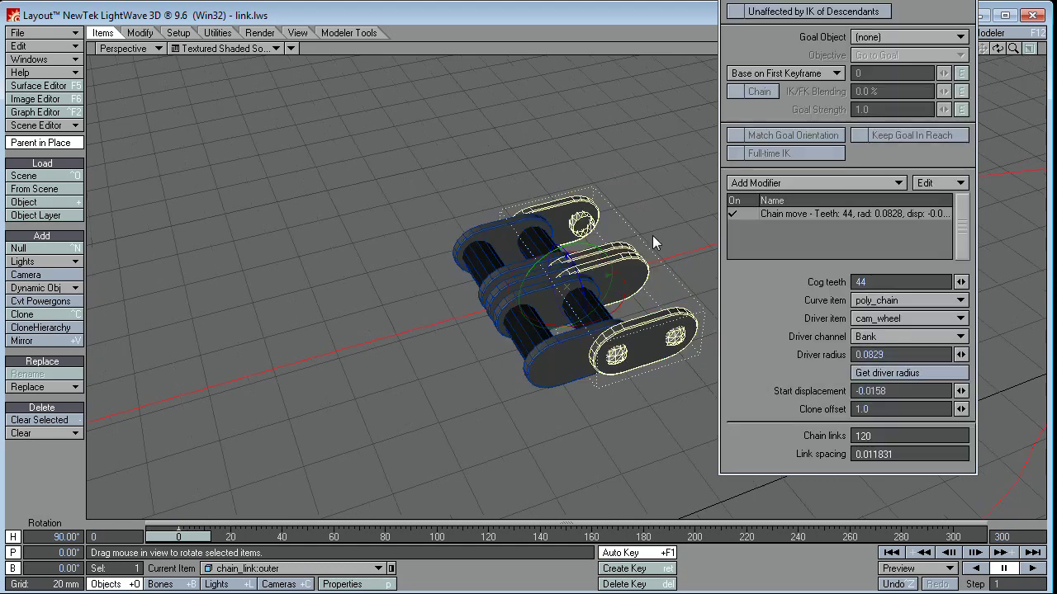
mouse_move(842, 3)
left_mouse_down()
mouse_move(803, 11)
mouse_move(831, 6)
left_mouse_up()
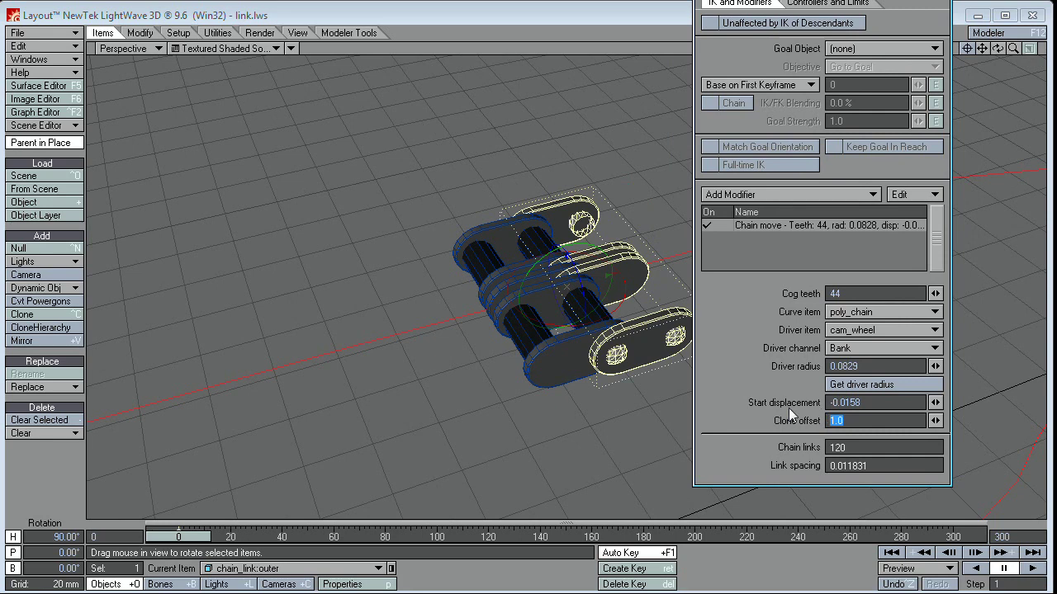
type("2")
left_click(868, 366)
left_click(502, 273)
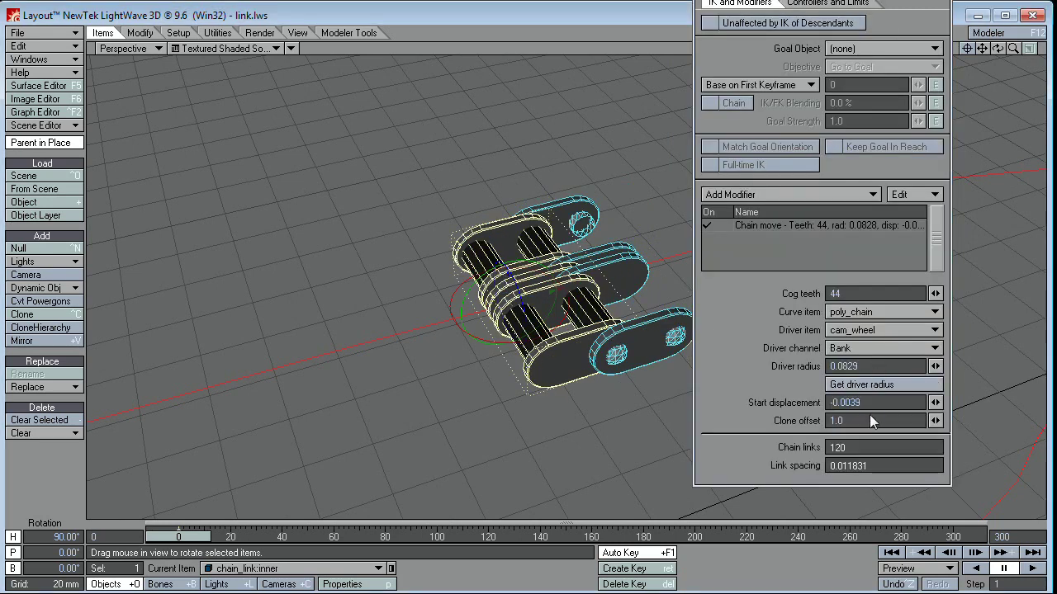
key("Return")
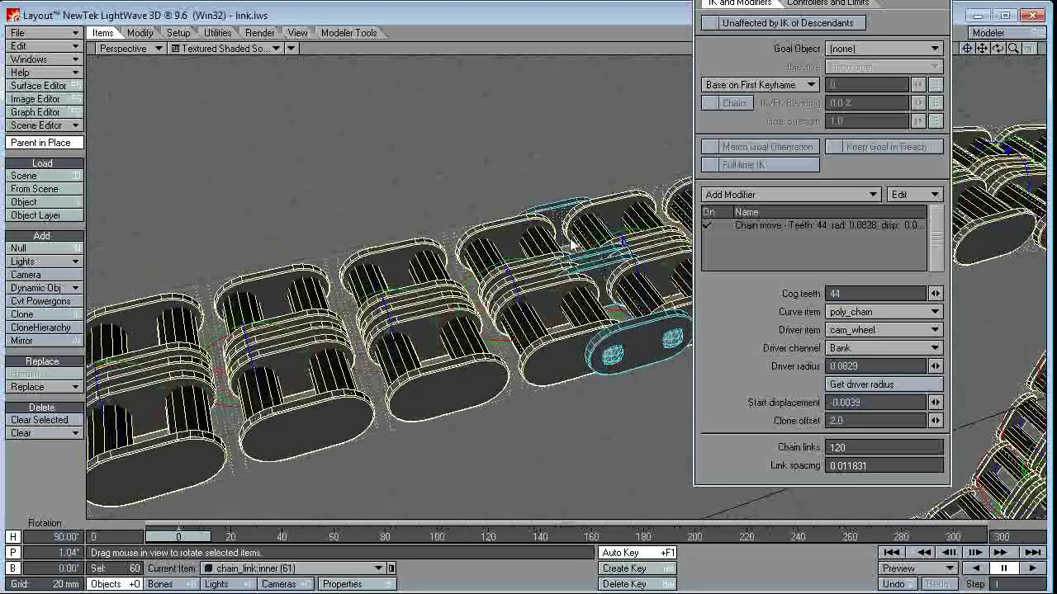
Step: Inspect an inner and an outer link clone, then move the modifier panel off the chain view
left_click(630, 210)
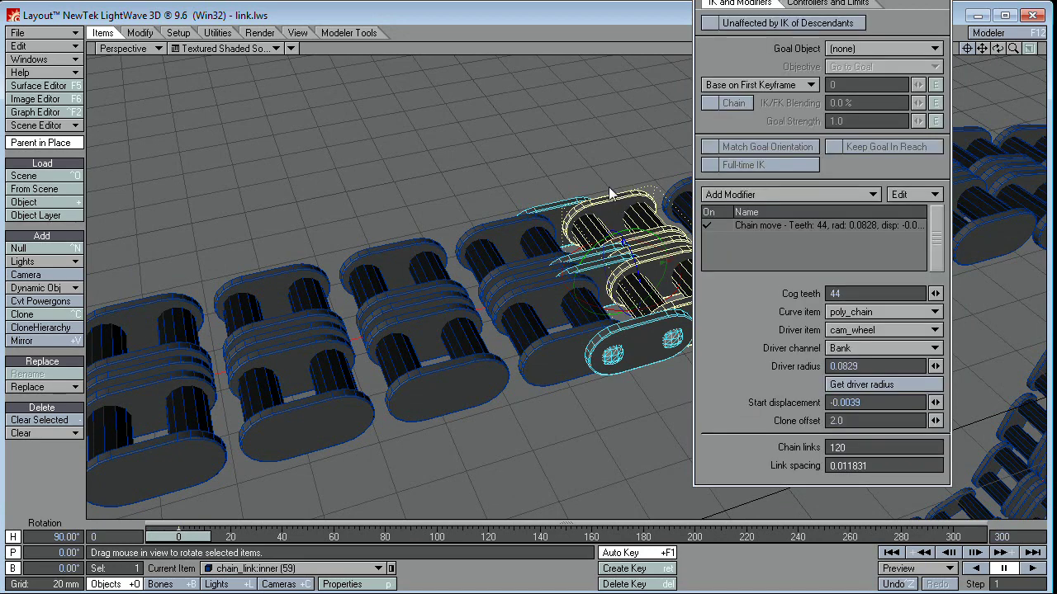
left_click(555, 212)
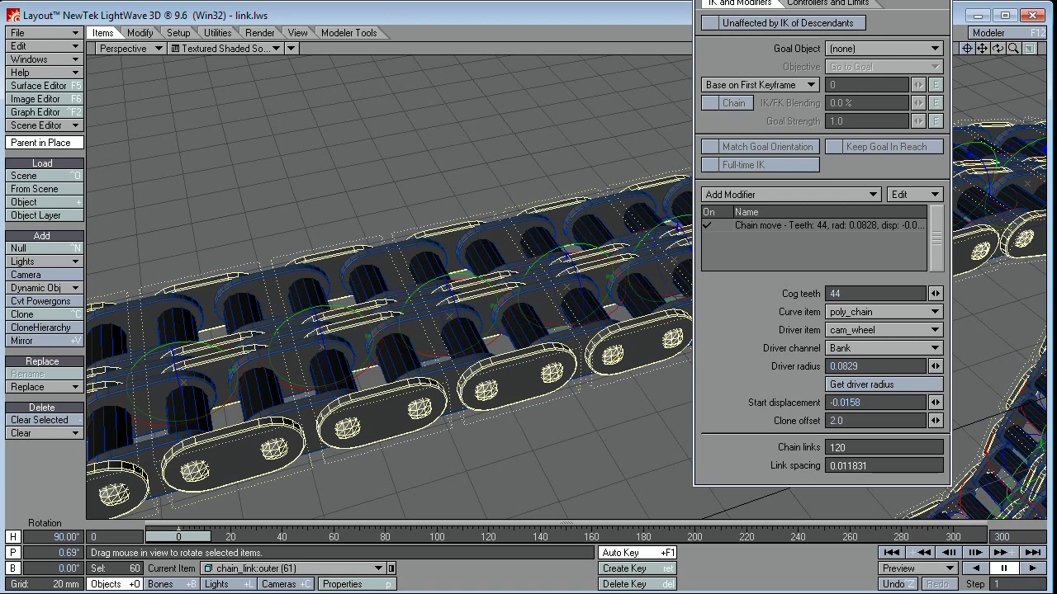
left_click_drag(826, 1, 1052, 19)
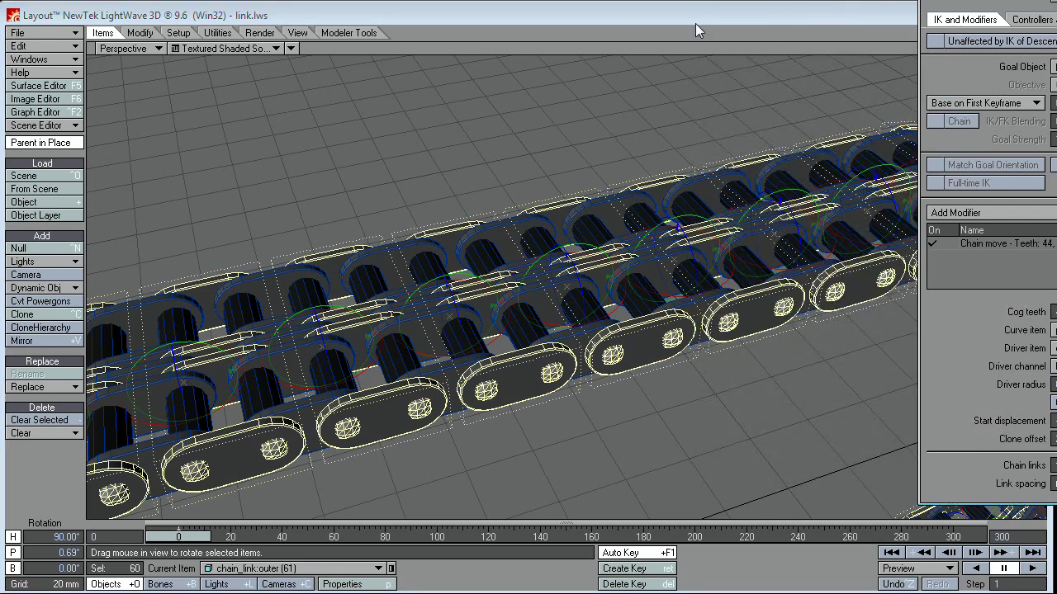
Step: Select cam_wheel, close Motion Options, and zoom in to inspect the chain around the sprocket
left_click_drag(578, 289, 198, 310, "alt")
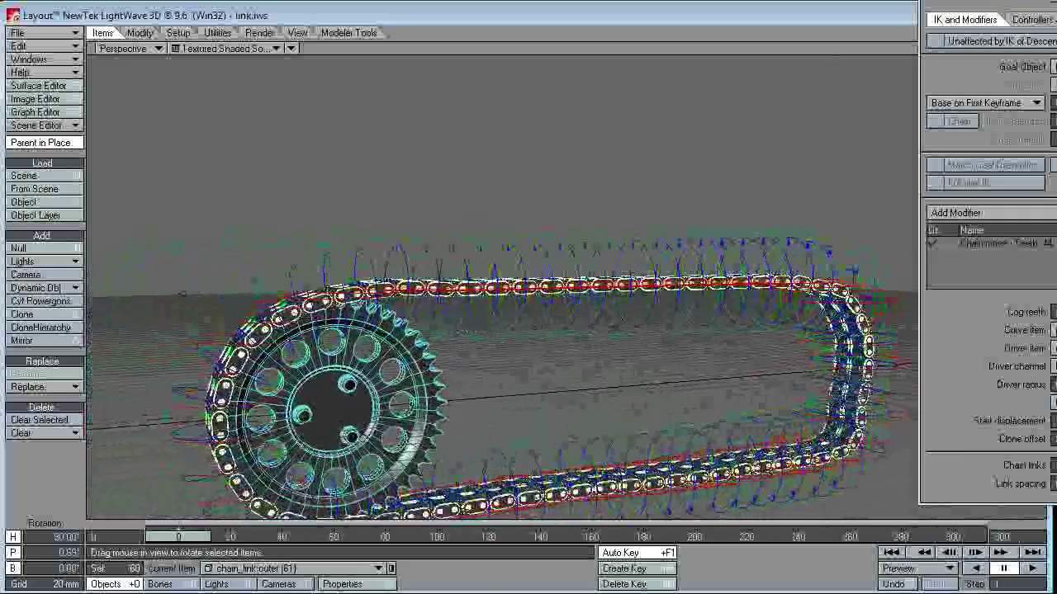
left_click(331, 388)
left_click_drag(330, 388, 440, 398, "alt")
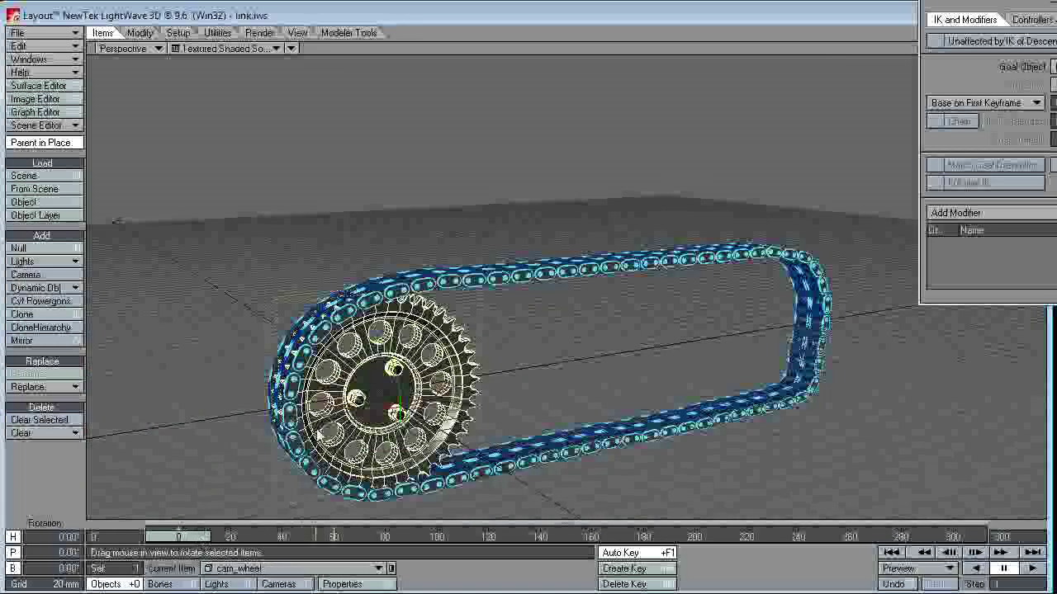
mouse_move(549, 248)
left_mouse_down("ctrl+alt")
mouse_move(549, 190)
mouse_move(538, 243)
left_mouse_up("ctrl+alt")
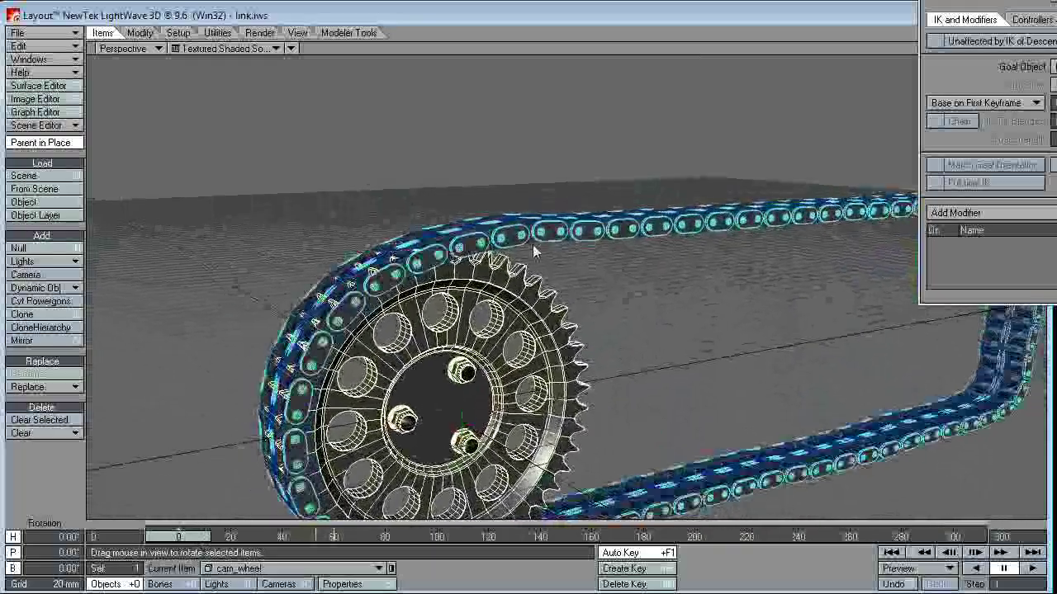
left_click_drag(459, 261, 559, 246, "alt")
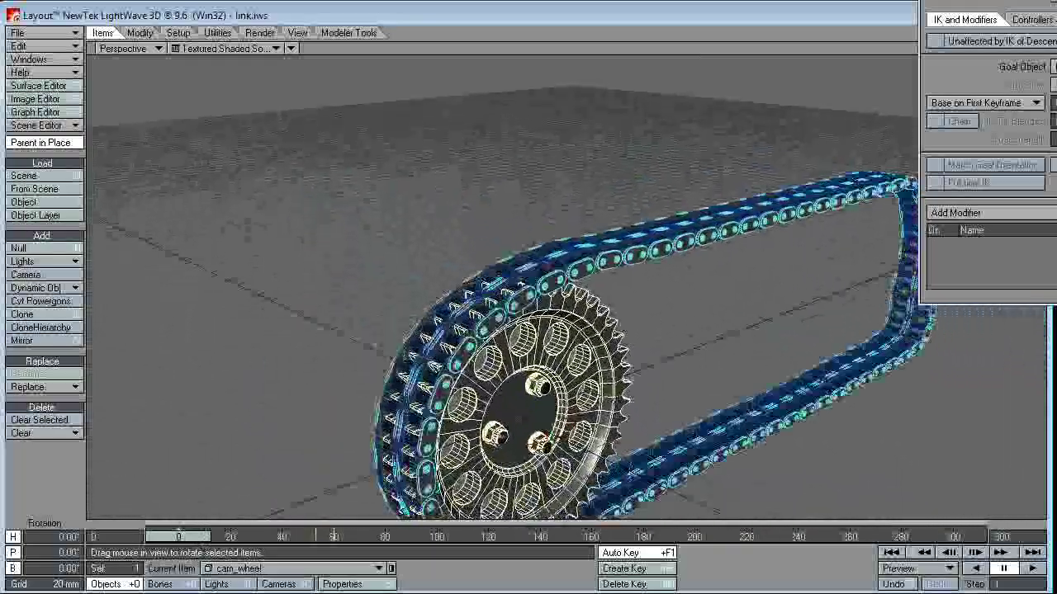
key("m")
left_click_drag(968, 47, 994, 47)
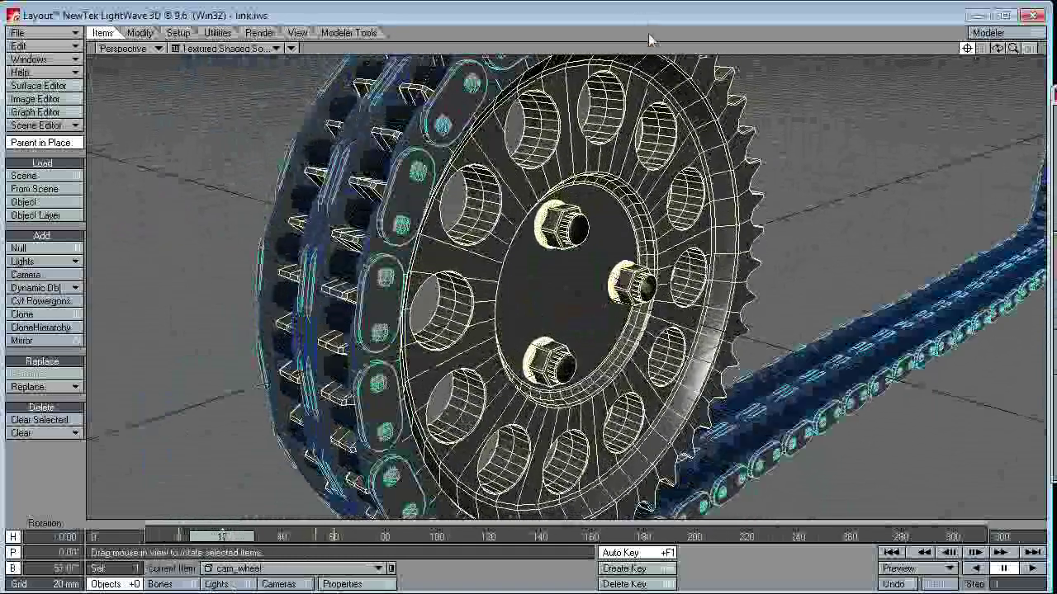
key("d")
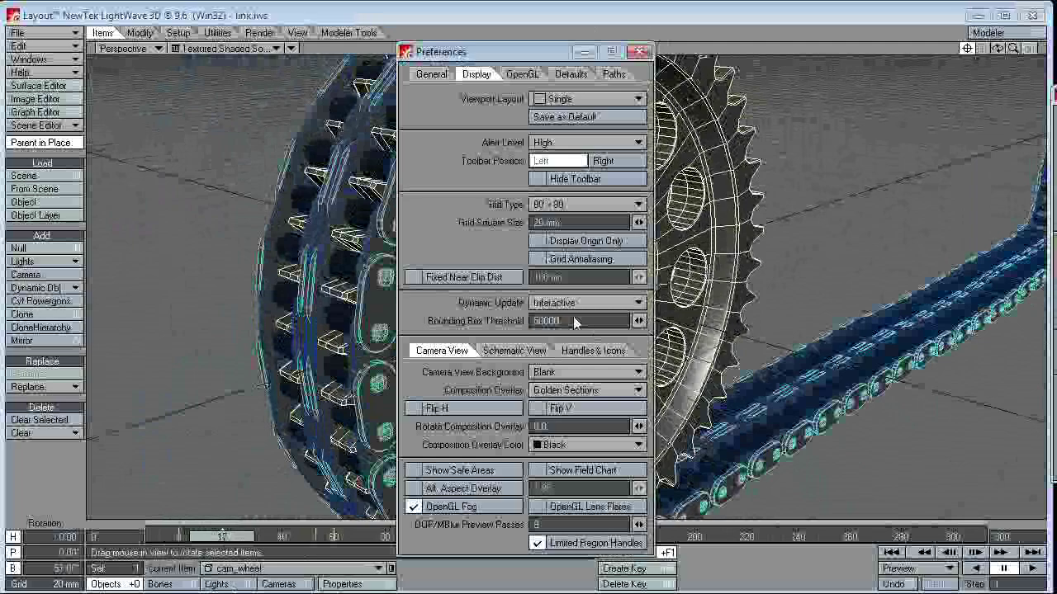
left_click(576, 321)
type("99999999999")
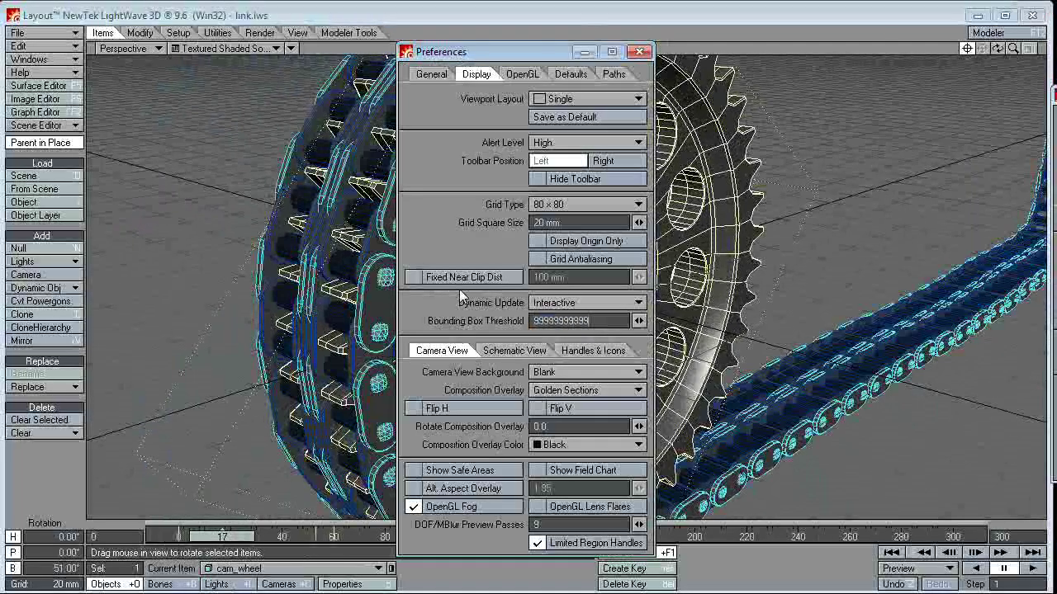
key("Tab")
key("d")
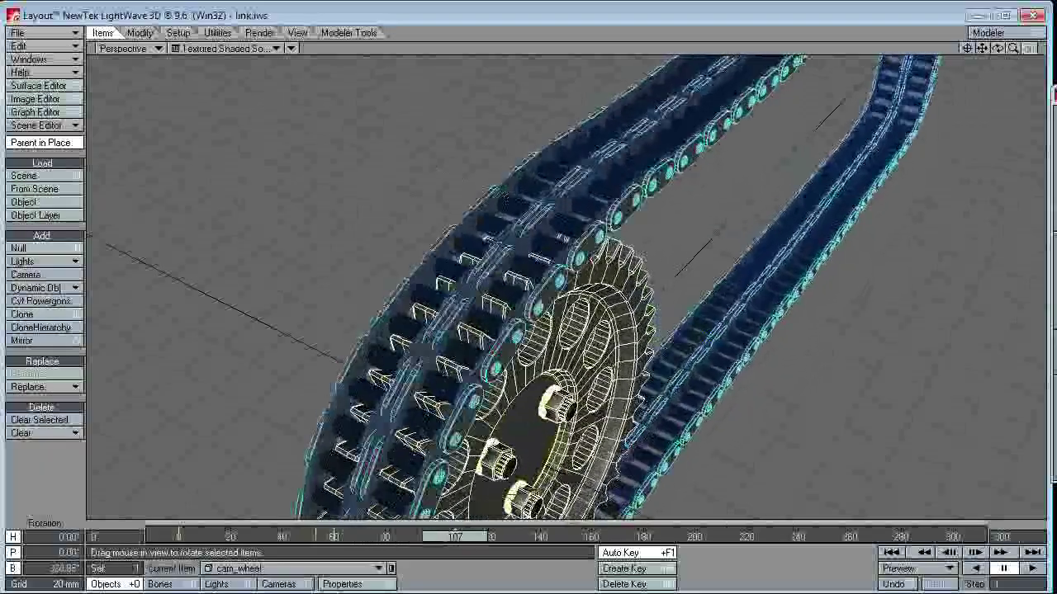
left_click_drag(649, 308, 653, 305, "alt")
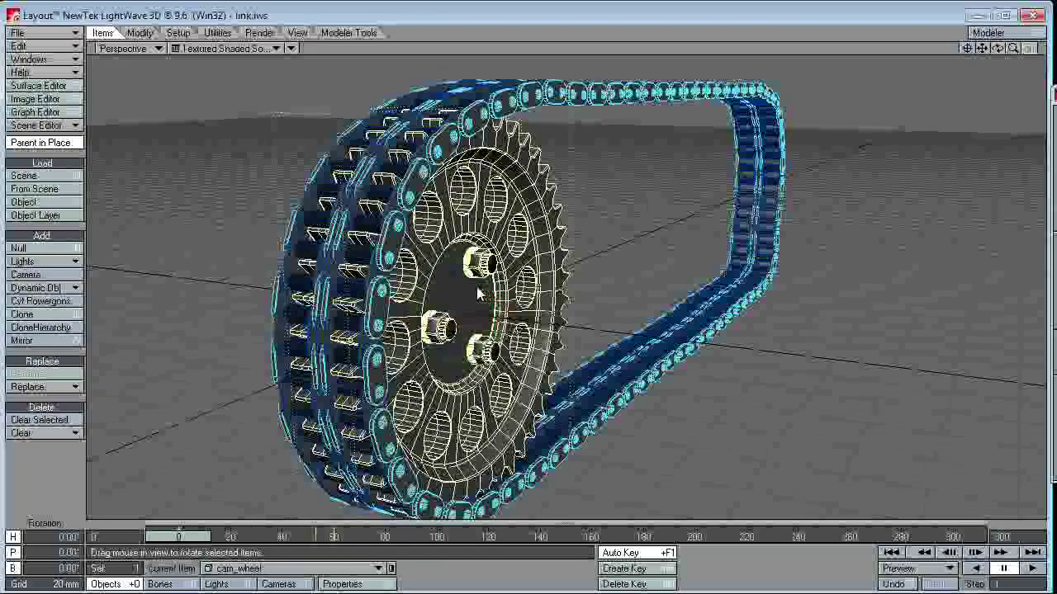
left_click_drag(514, 304, 513, 304)
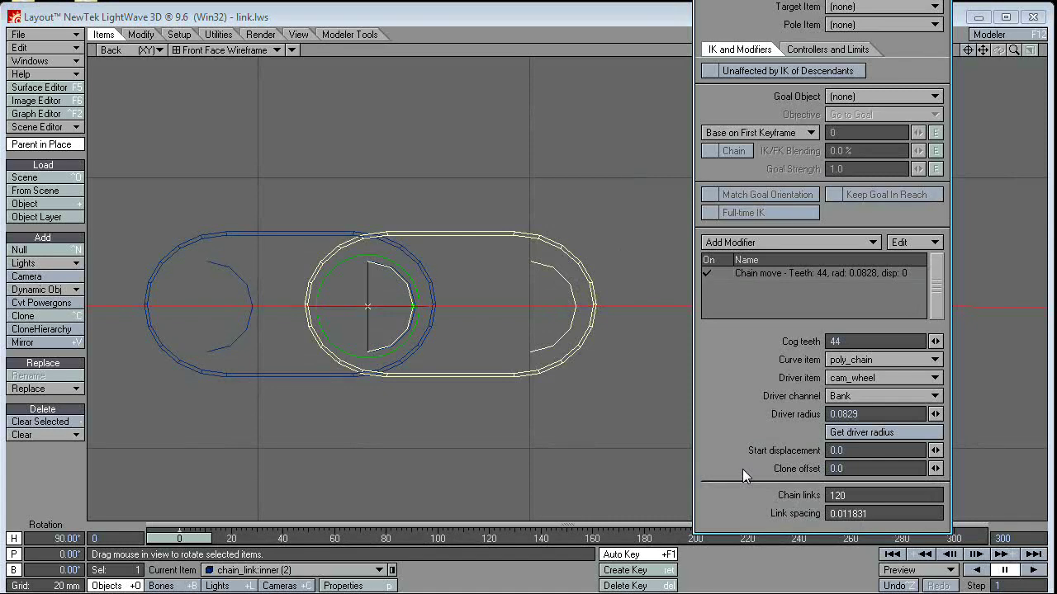
Step: On the left inner link chain_link:inner (1), try a Clone offset of 0.0139, then nudge it higher
left_click(335, 235)
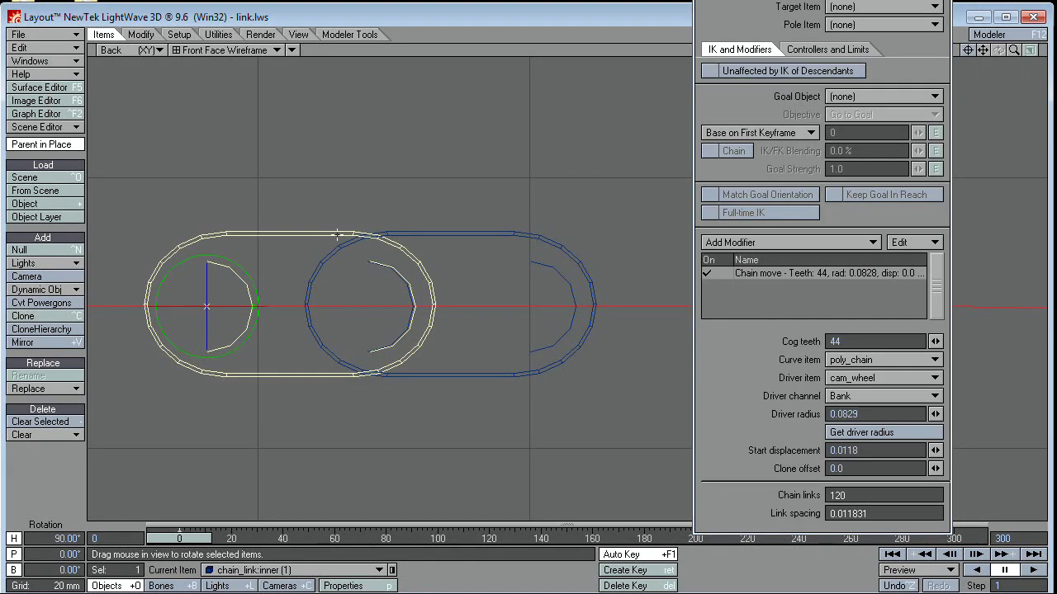
left_click(851, 468)
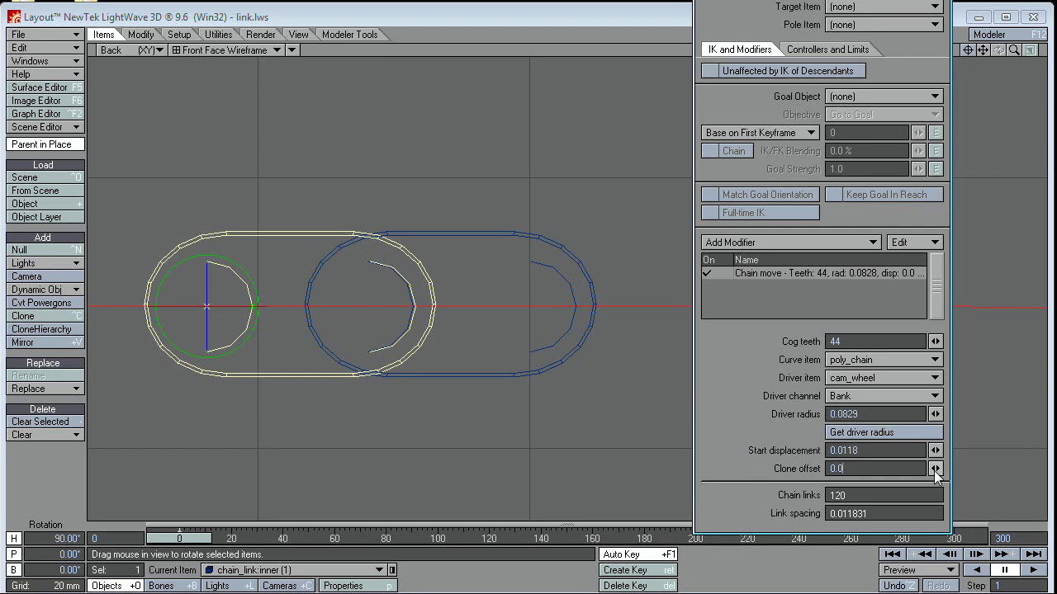
type("139")
key("Return")
mouse_move(934, 468)
left_mouse_down()
mouse_move(961, 468)
mouse_move(937, 471)
left_mouse_up()
Step: Reset the left link's Clone offset to 0.0 and compare it with the right inner link
left_click(879, 468)
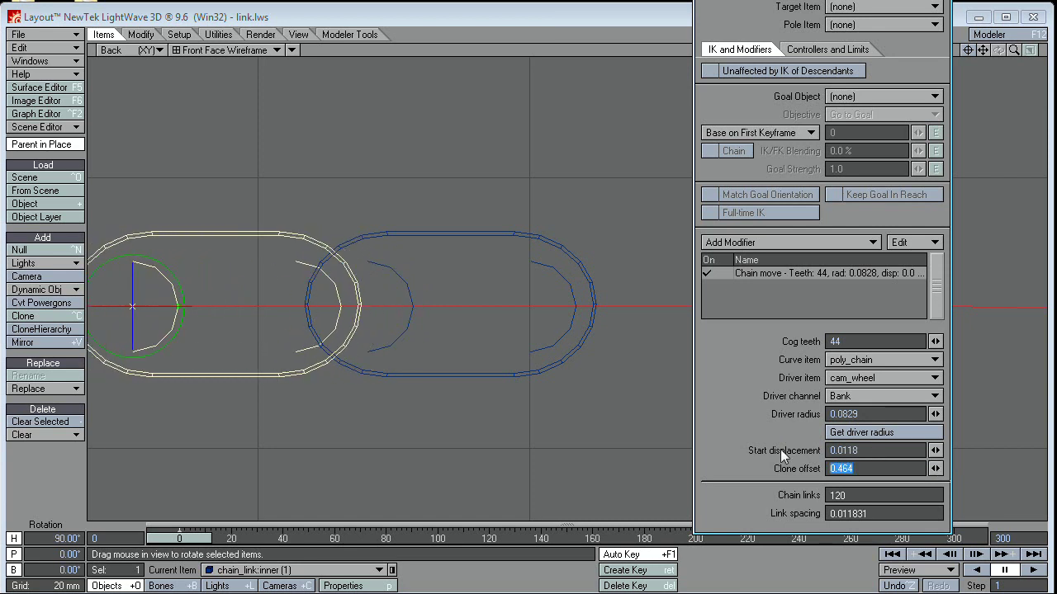
type("0")
key("Return")
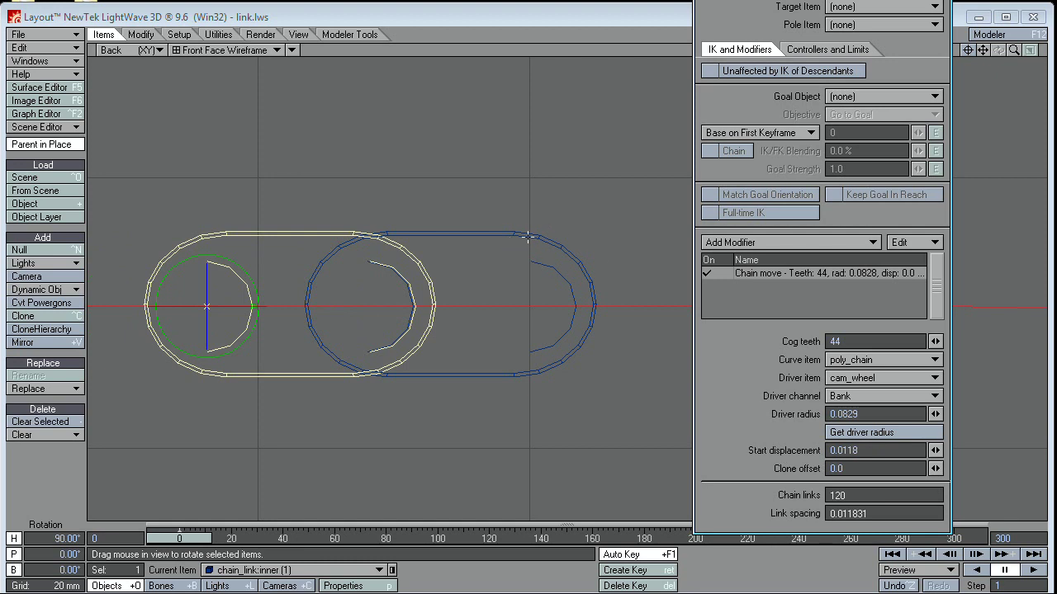
left_click(528, 238)
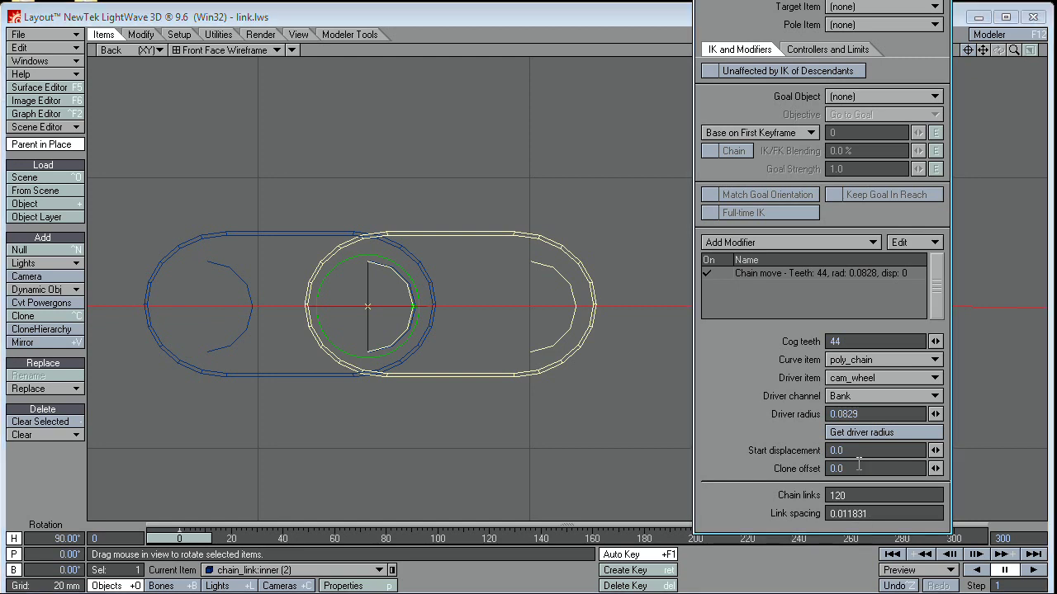
left_click(326, 238)
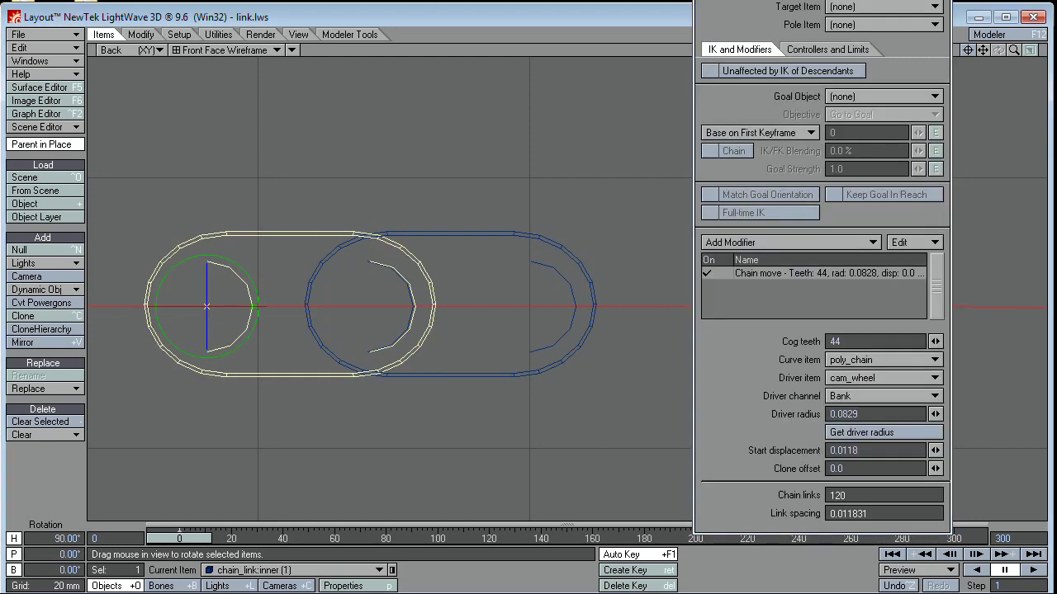